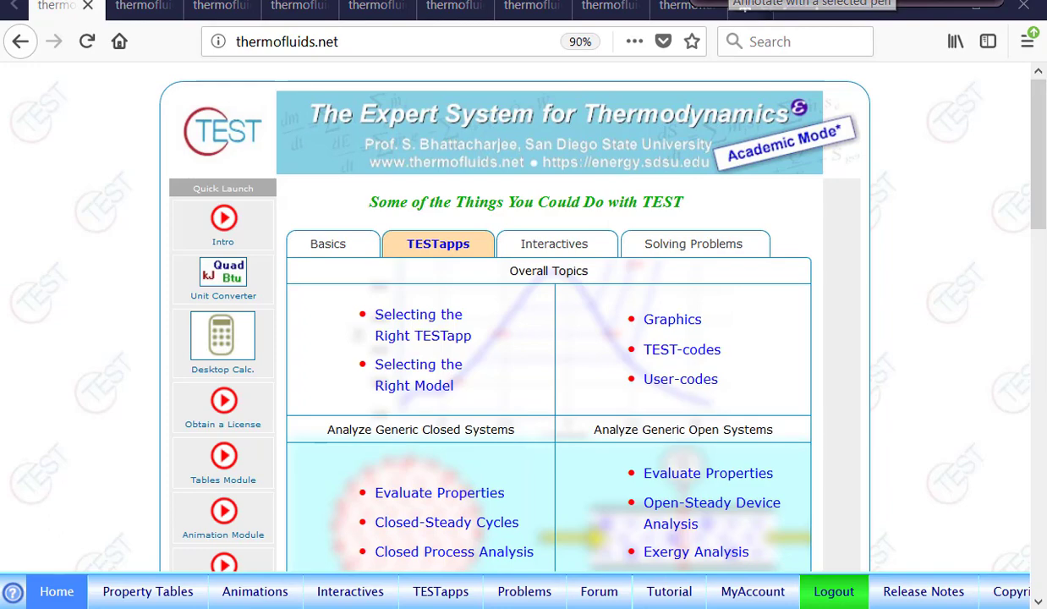
Circle Closed Combustion Processes and Combustion Chambers in the home page topic list and link them with a double-headed arrow
scroll(1037, 199, down, 5)
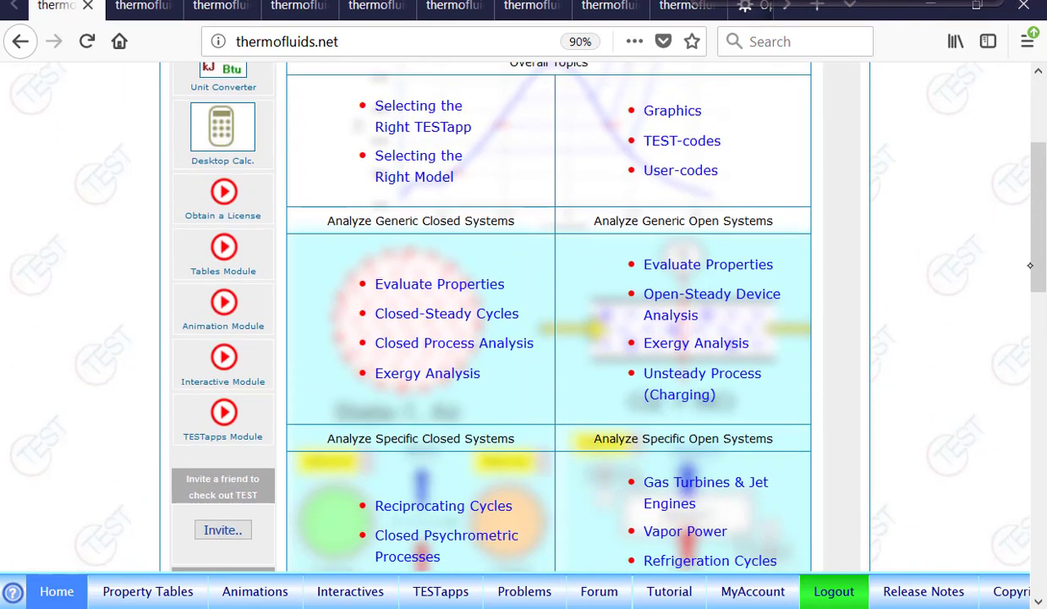
scroll(1022, 200, down, 4)
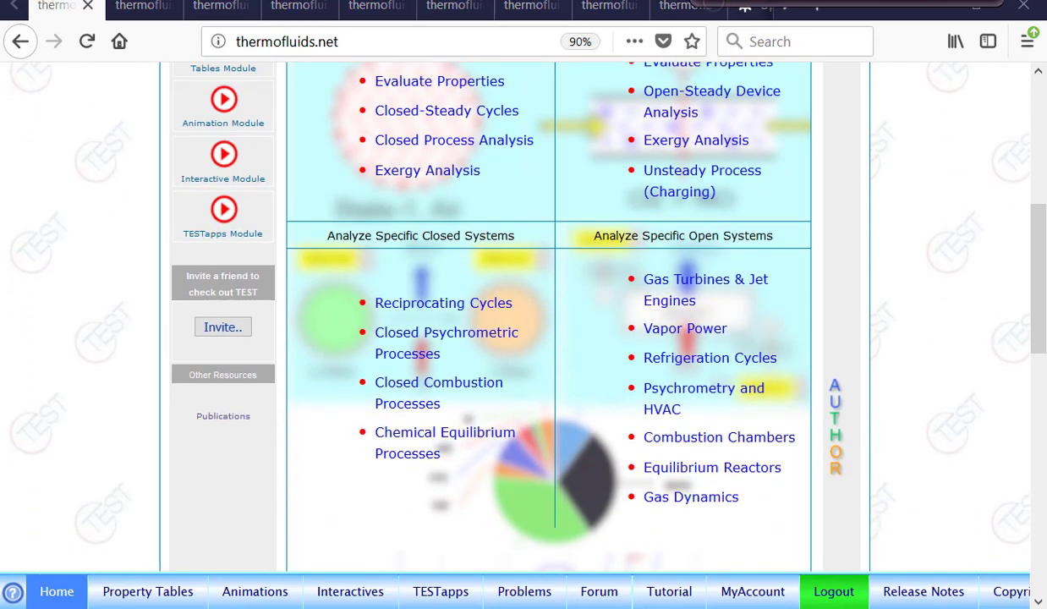
mouse_move(498, 369)
mouse_down()
mouse_move(366, 421)
mouse_move(474, 378)
mouse_up()
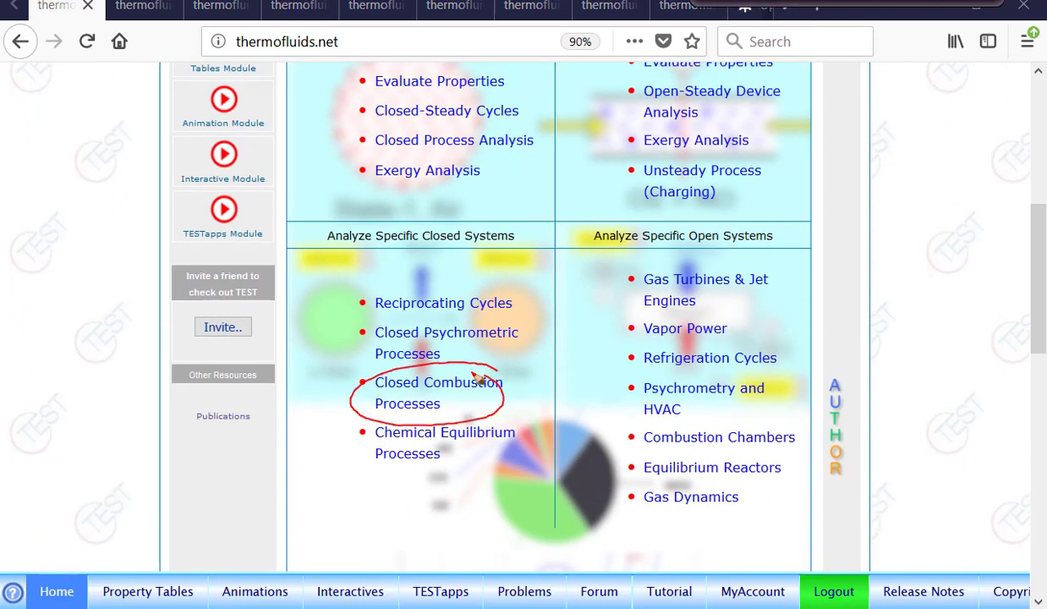
mouse_move(743, 416)
mouse_down()
mouse_move(590, 434)
mouse_move(757, 425)
mouse_up()
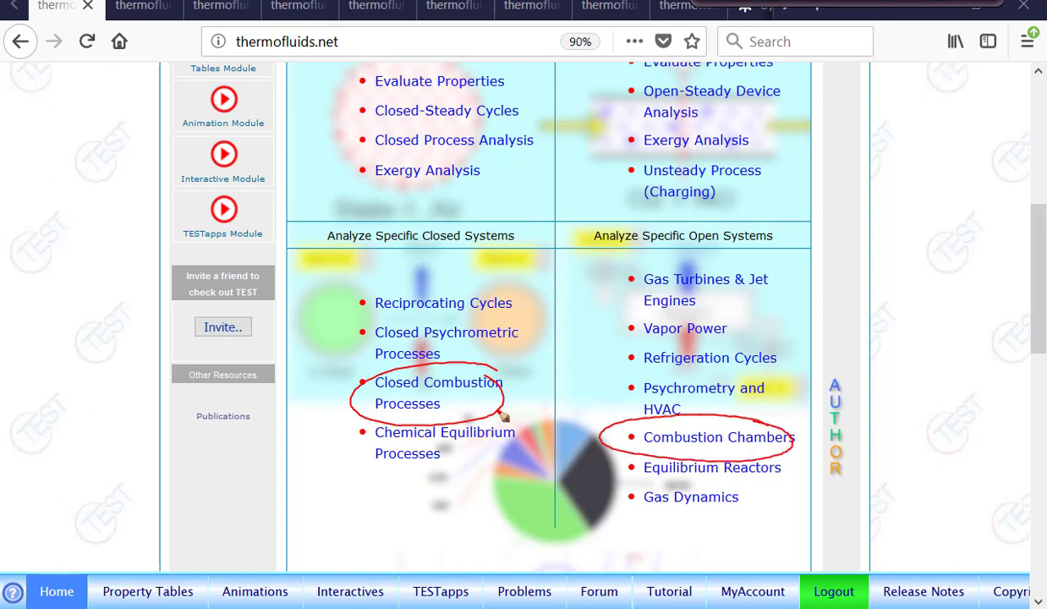
drag(595, 434, 504, 406)
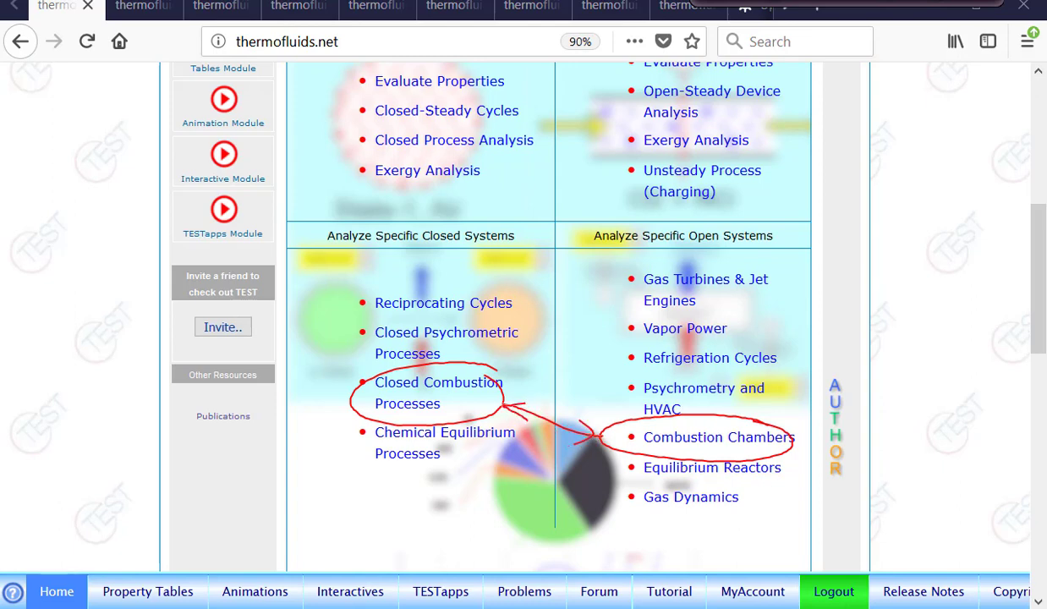
click(810, 3)
Examine the theoreticalReaction and airFuelRatio combustion animations in their open browser pages
click(136, 6)
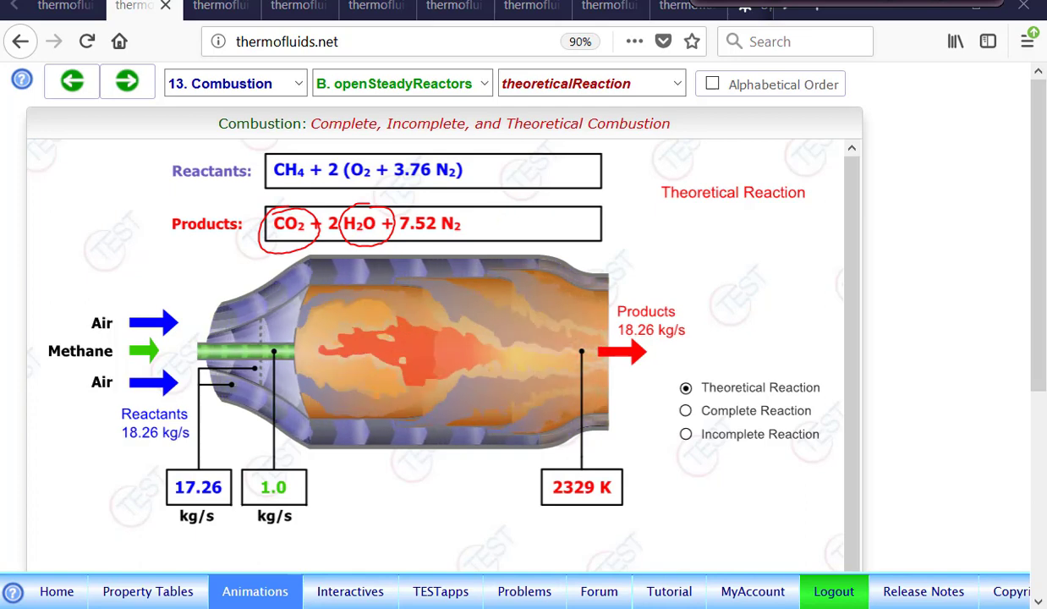
click(846, 2)
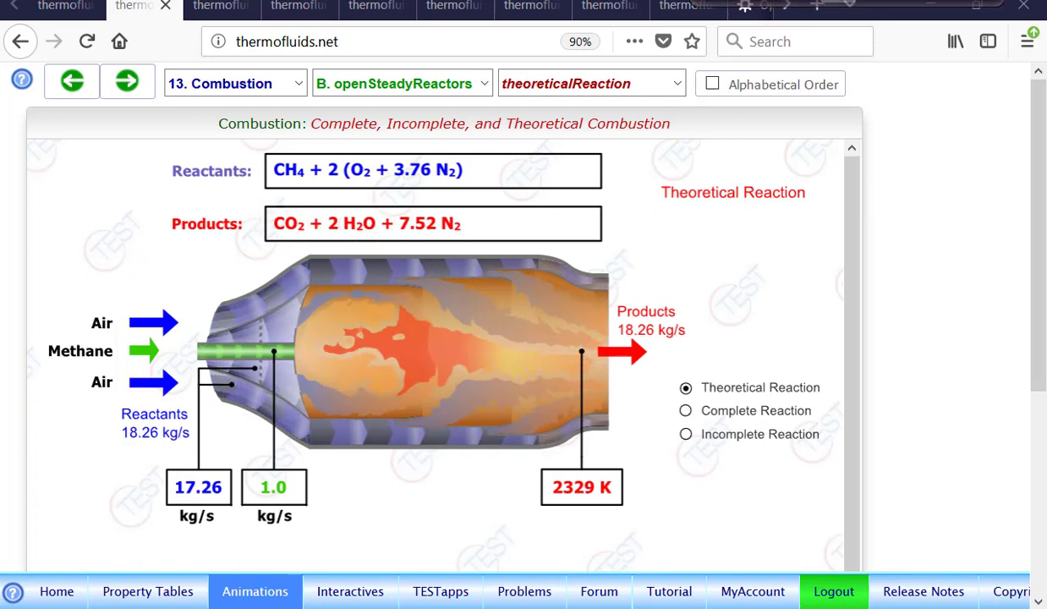
click(827, 2)
click(129, 85)
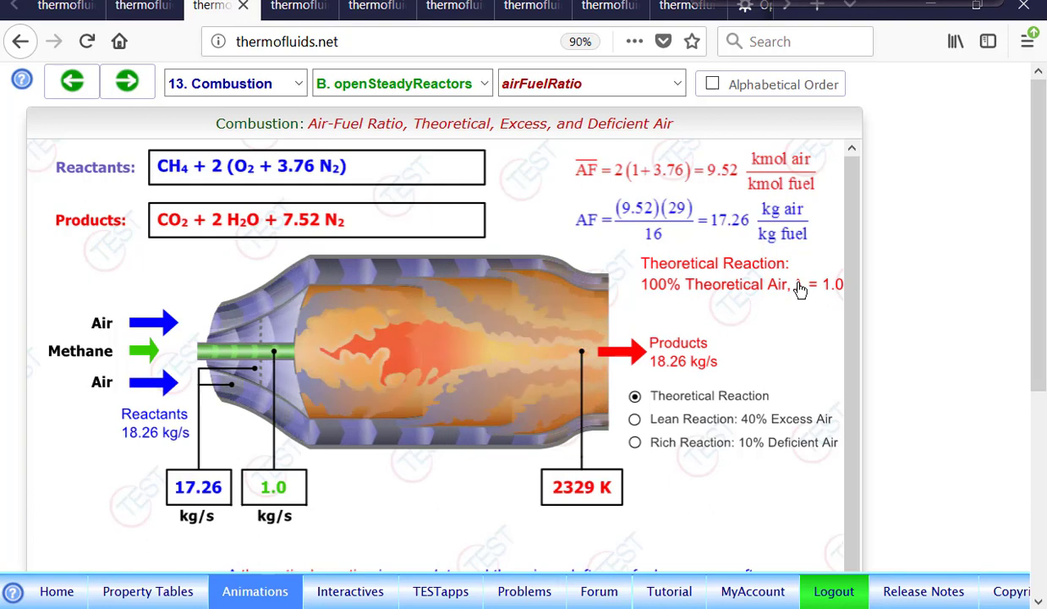
Review the energyBalanceEqn, heatingValues and adiabaticFlameTemp animations for open-steady reactors
click(296, 7)
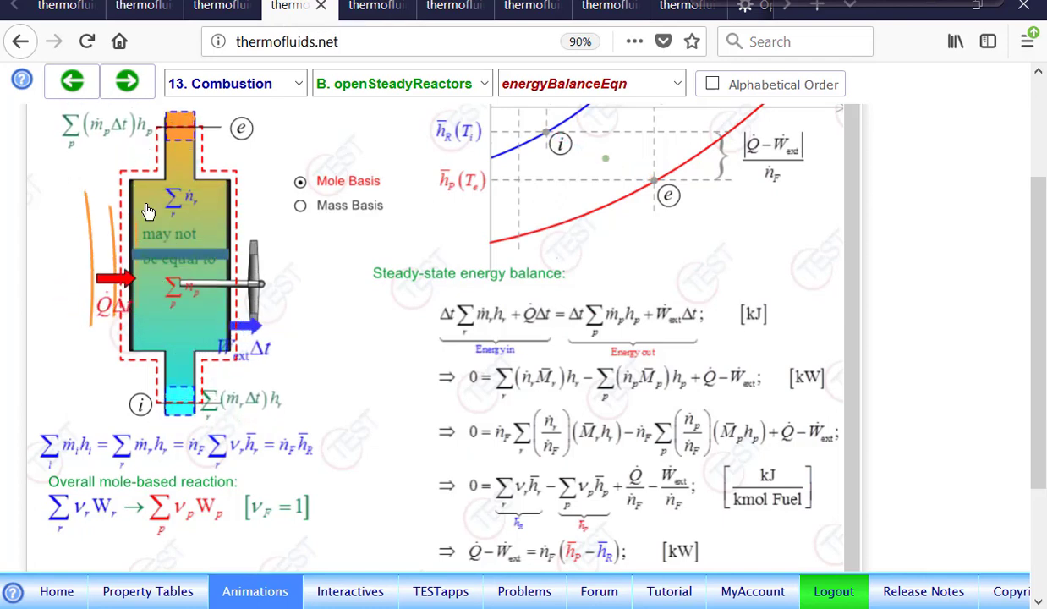
scroll(148, 211, up, 2)
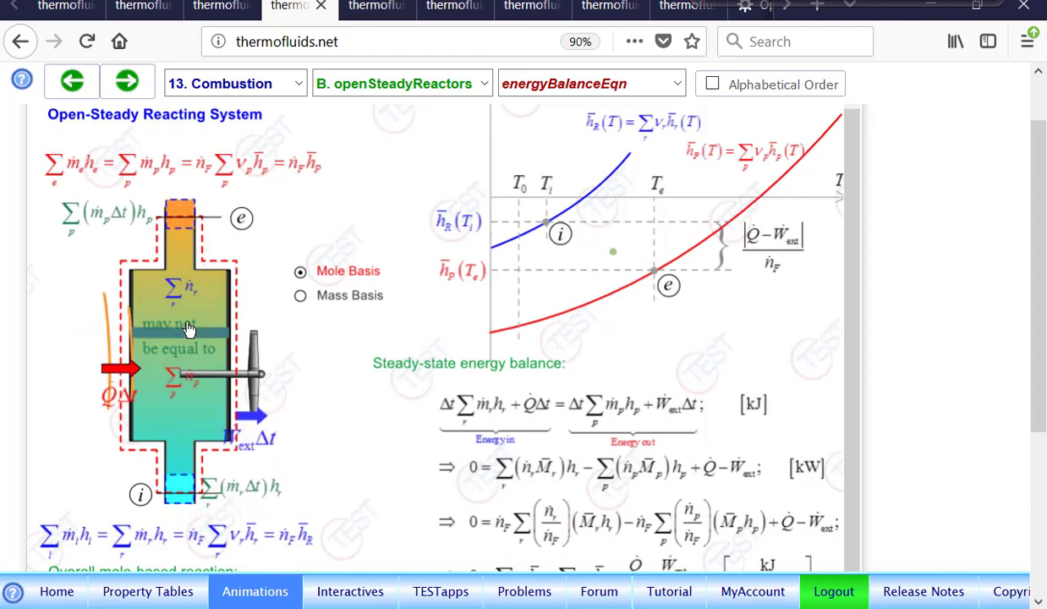
click(377, 6)
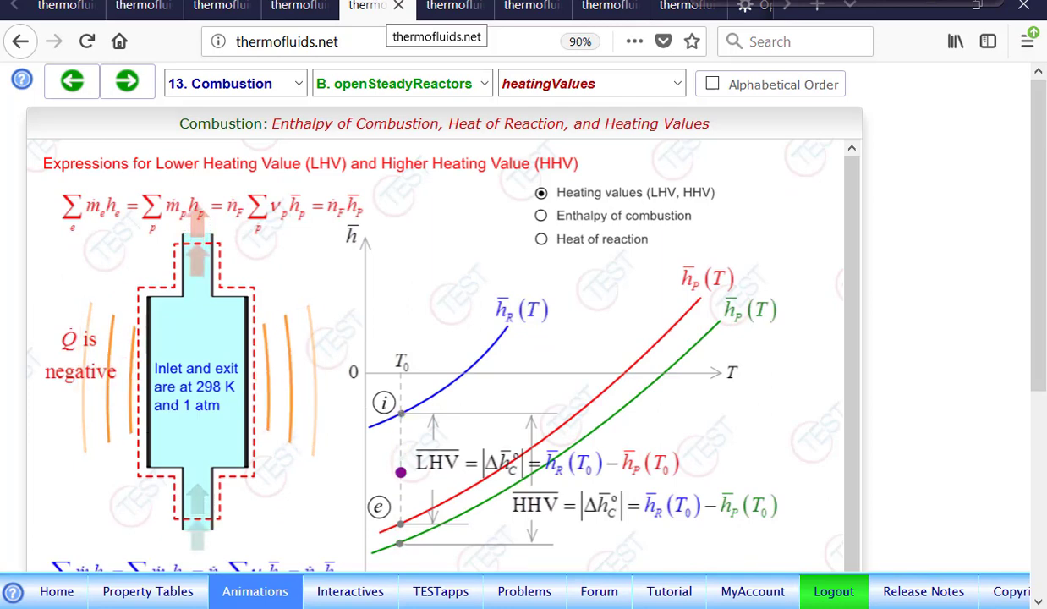
scroll(444, 338, down, 1)
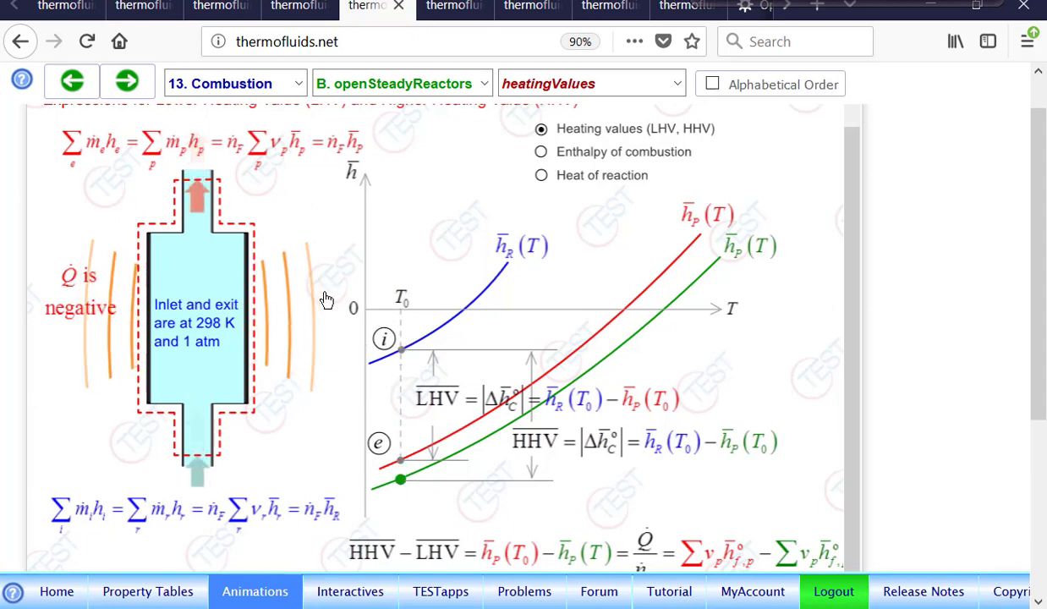
click(454, 12)
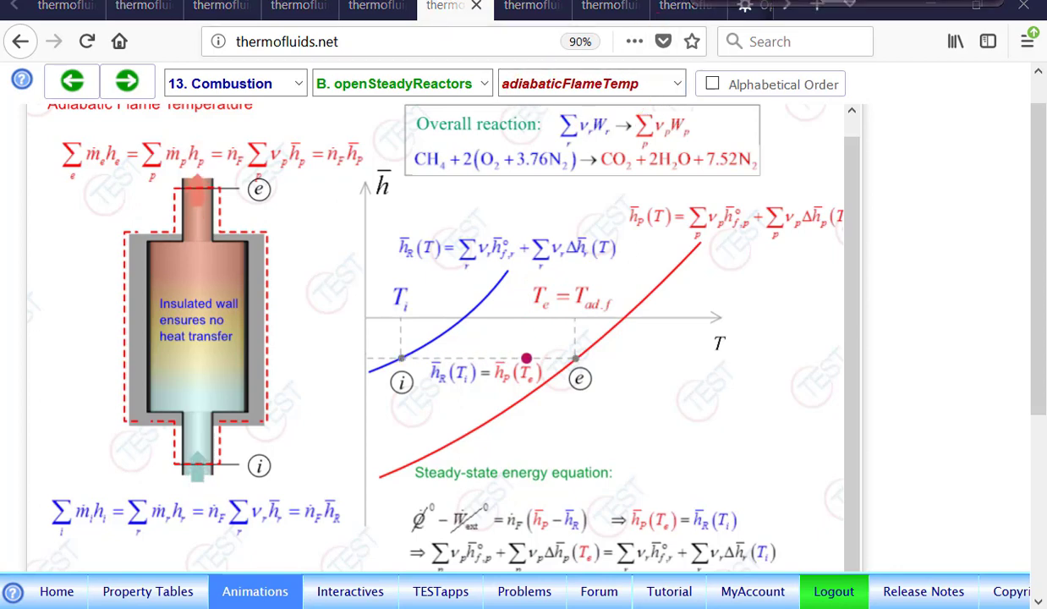
Open the Combustion and Chemical Equilibrium TESTapps for specific open steady systems from the TESTapps map
click(525, 7)
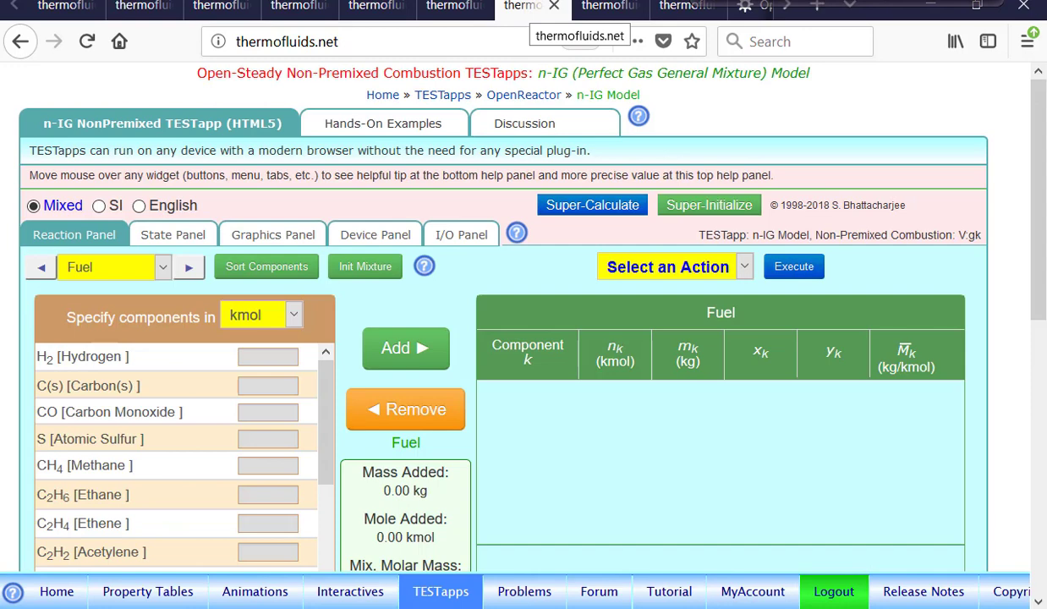
click(432, 595)
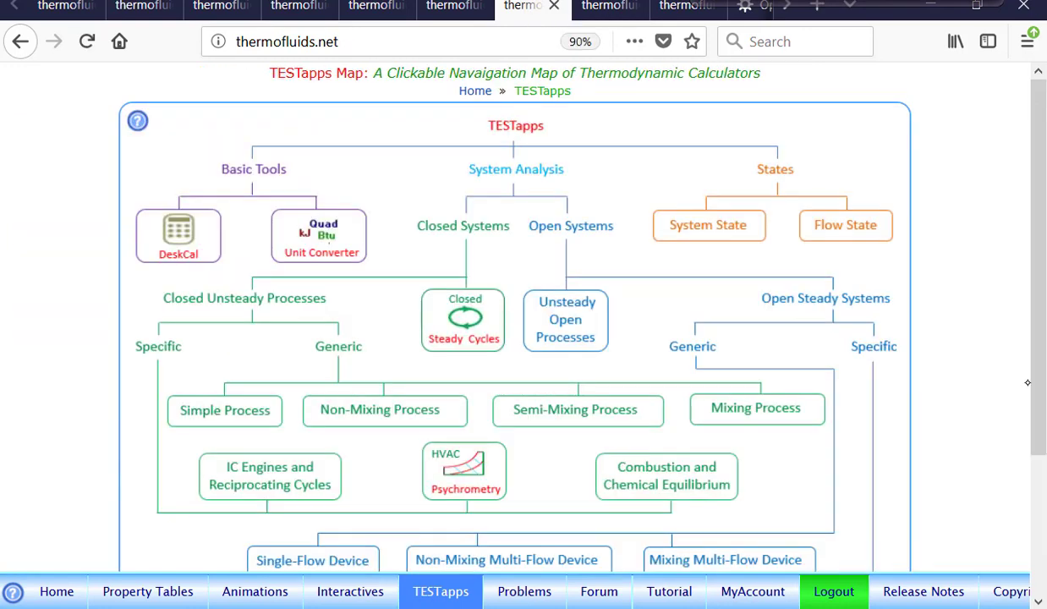
scroll(1028, 383, down, 3)
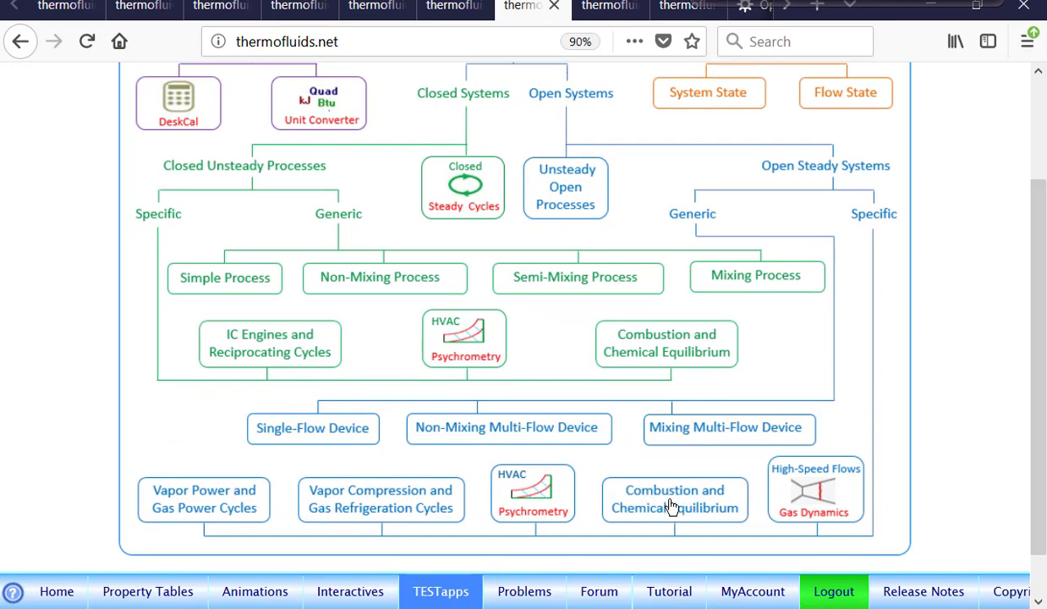
mouse_move(674, 501)
mouse_move(663, 345)
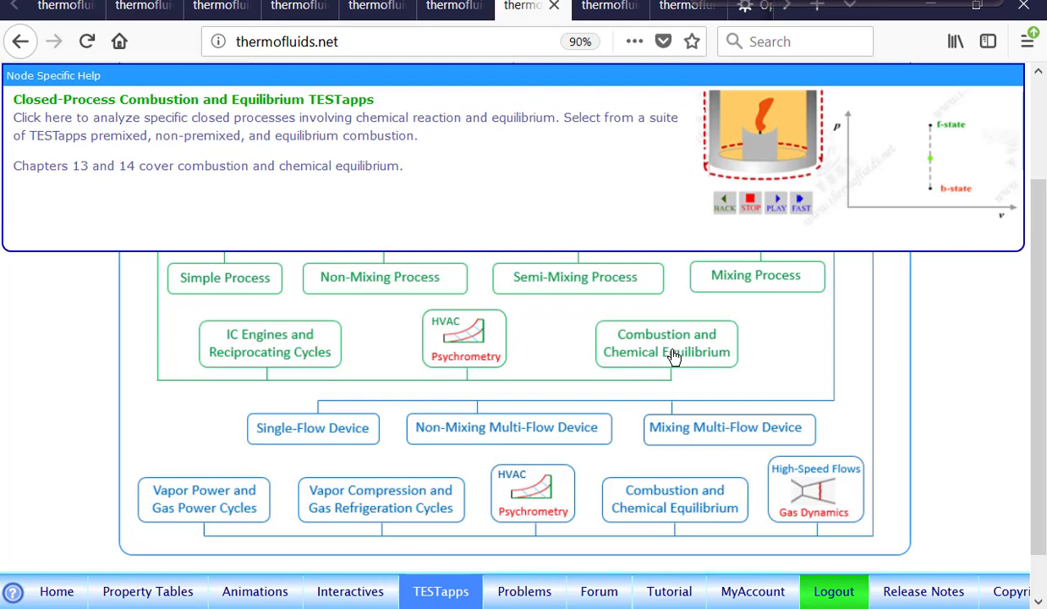
click(670, 498)
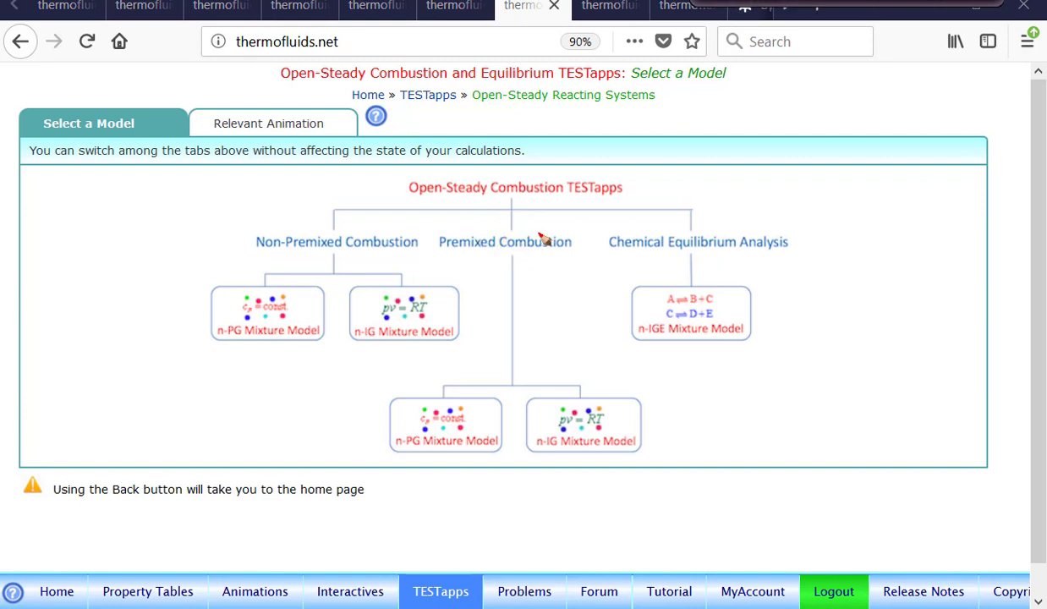
Circle Premixed Combustion and Non-Premixed Combustion in the model map and clear the pen marks
mouse_move(560, 227)
mouse_down()
mouse_move(438, 249)
mouse_move(563, 256)
mouse_up()
mouse_move(347, 222)
mouse_down()
mouse_move(254, 265)
mouse_move(417, 233)
mouse_up()
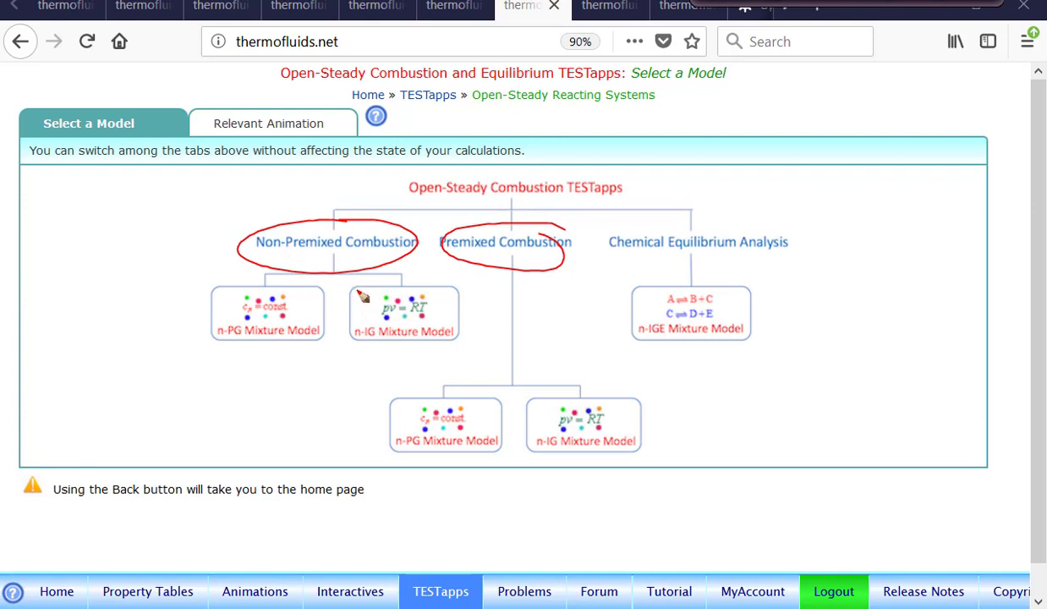
click(850, 3)
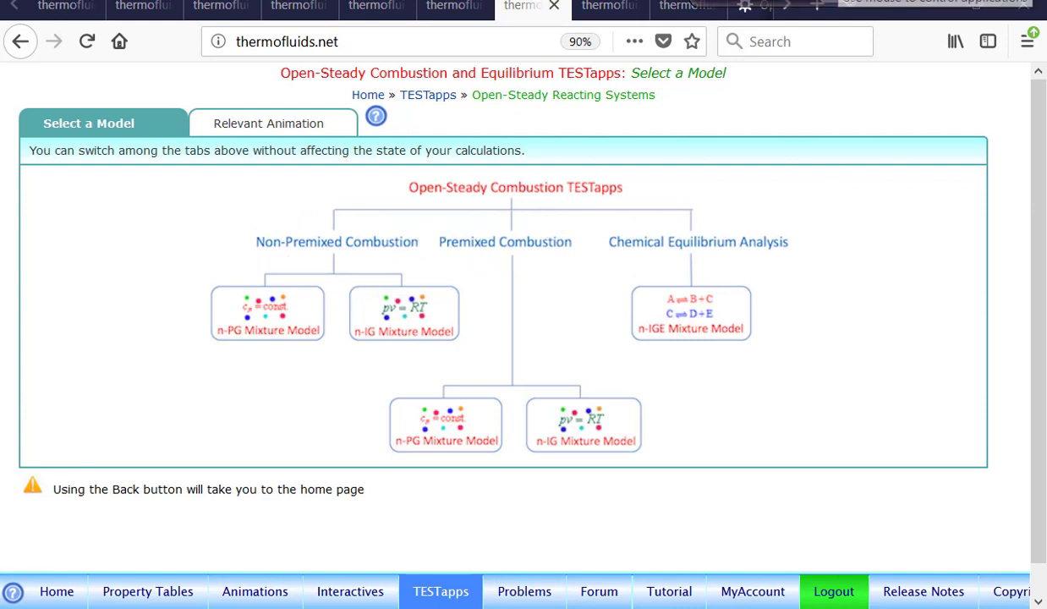
Choose the n-IG Mixture Model for non-premixed combustion and display its HTML5 TESTapp
click(418, 318)
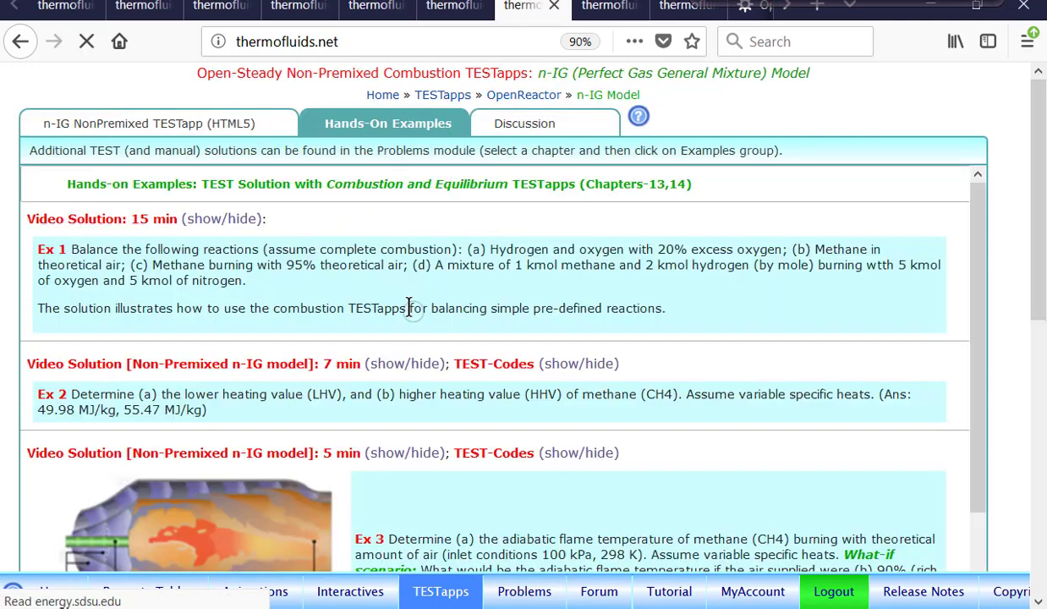
click(180, 129)
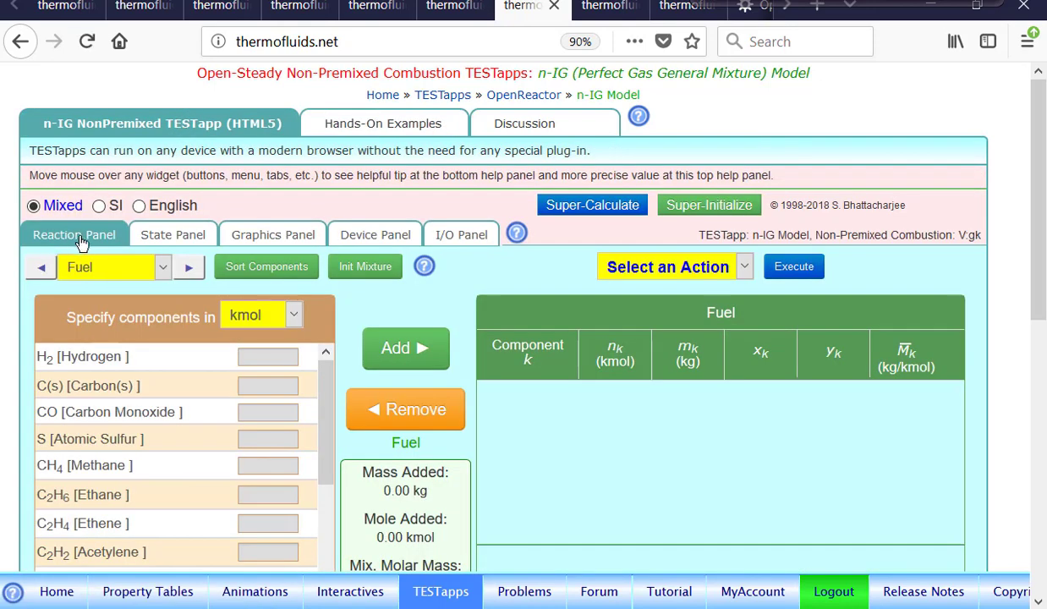
scroll(1038, 311, down, 3)
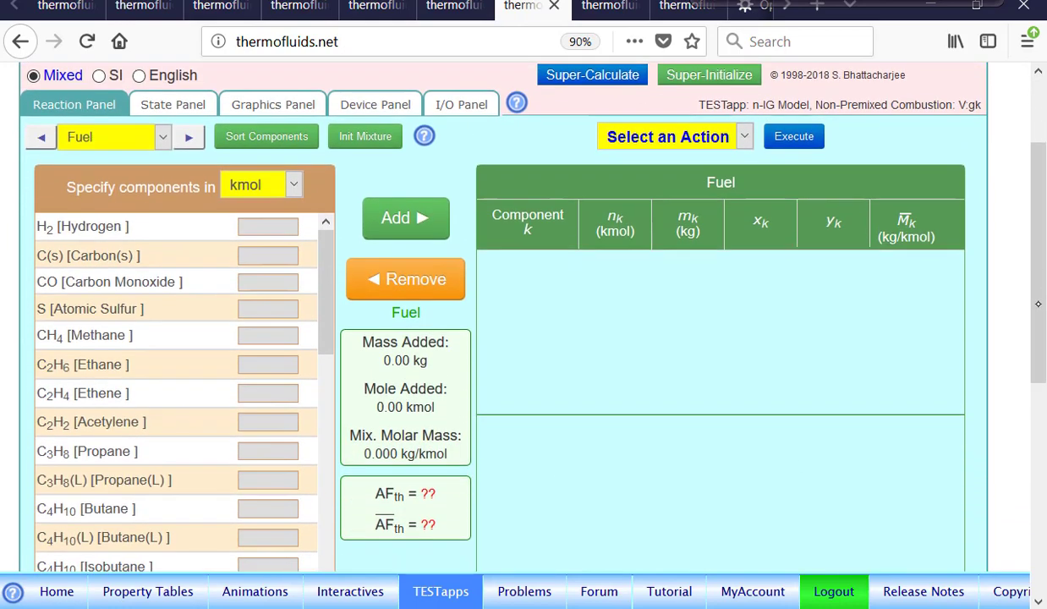
drag(1038, 310, 1034, 262)
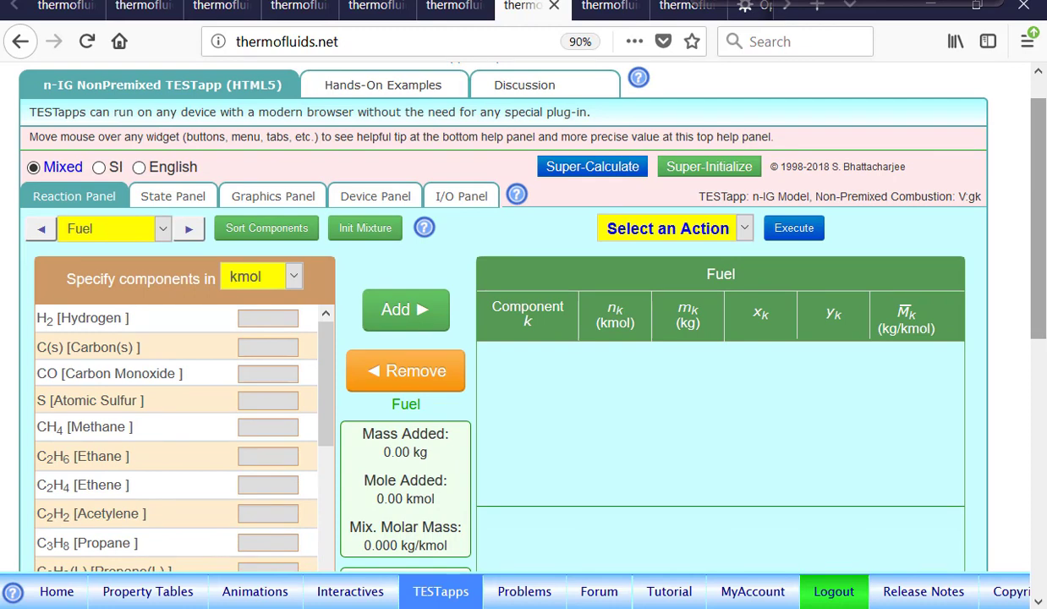
Add 1 kmol of methane as the fuel and 1 kmol of dry air as the oxidizer
click(168, 436)
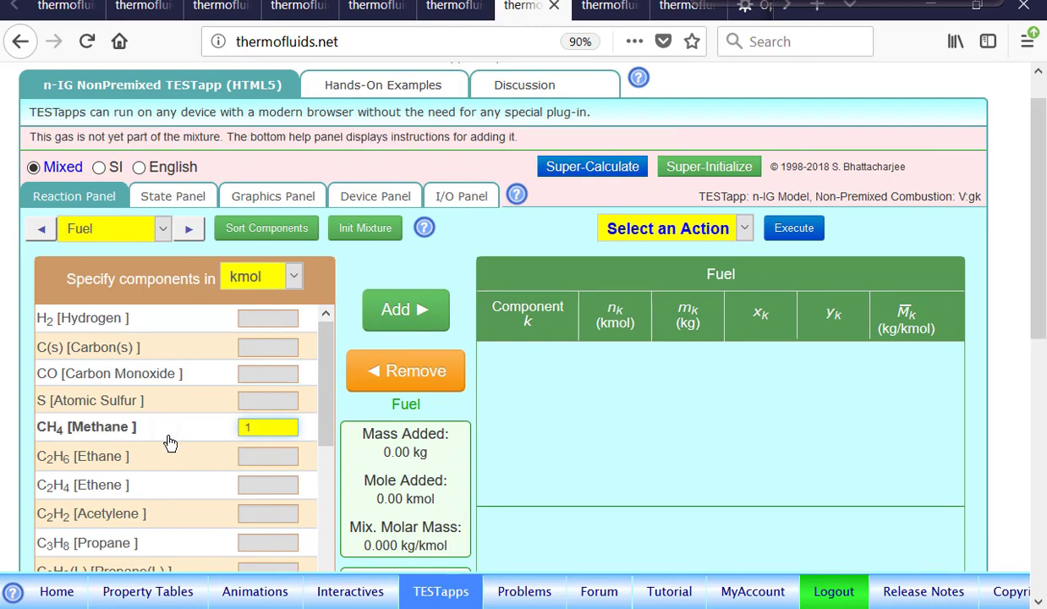
click(412, 312)
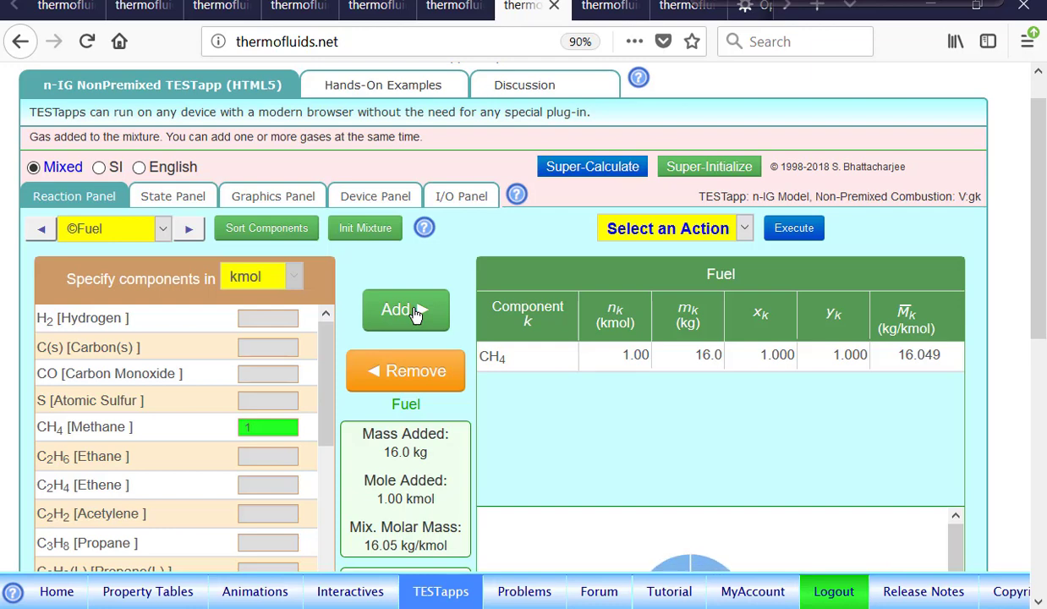
click(188, 231)
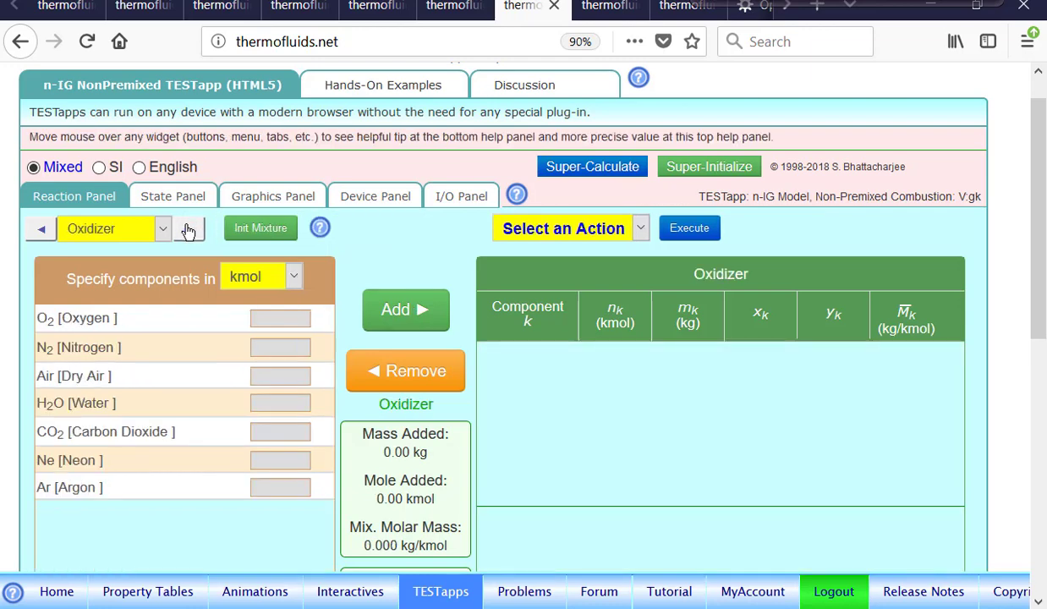
click(152, 374)
click(410, 310)
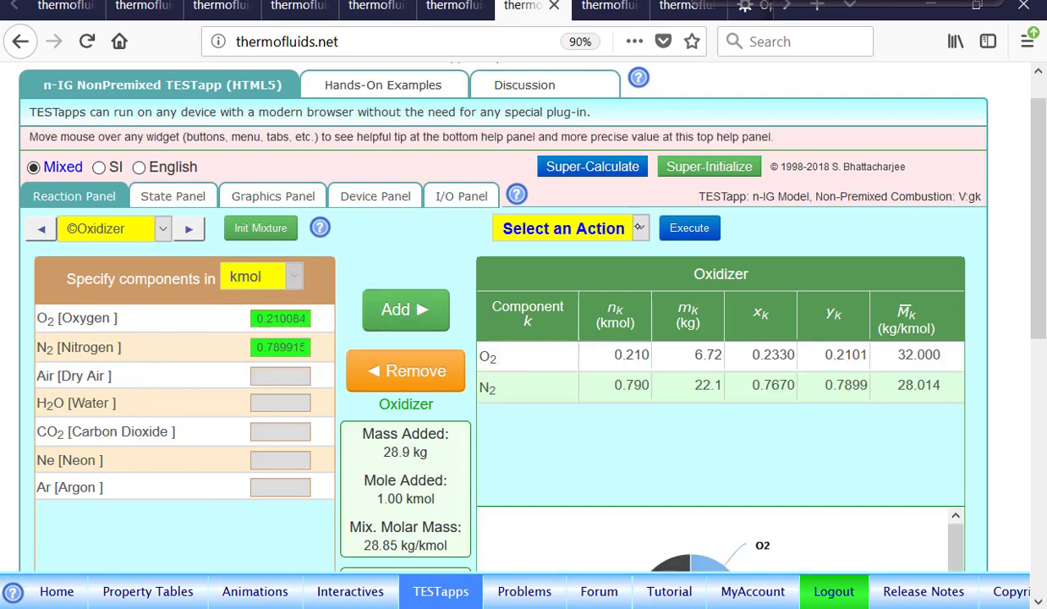
Balance the reaction with the action 1.b. Theoretical Comb. with Air and inspect the oxidizer's air-fuel ratios
click(641, 226)
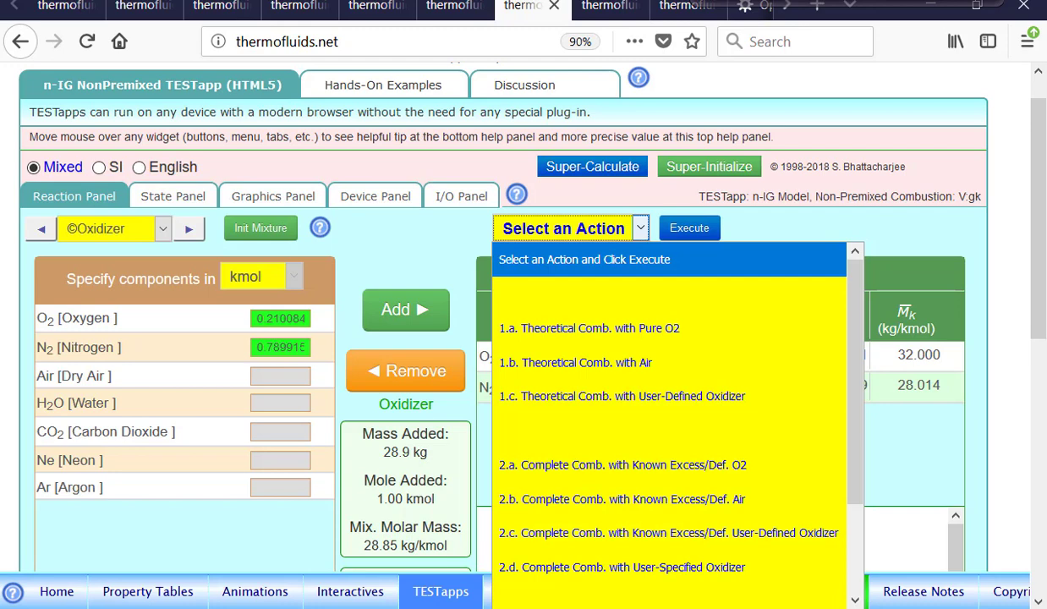
click(605, 360)
click(692, 230)
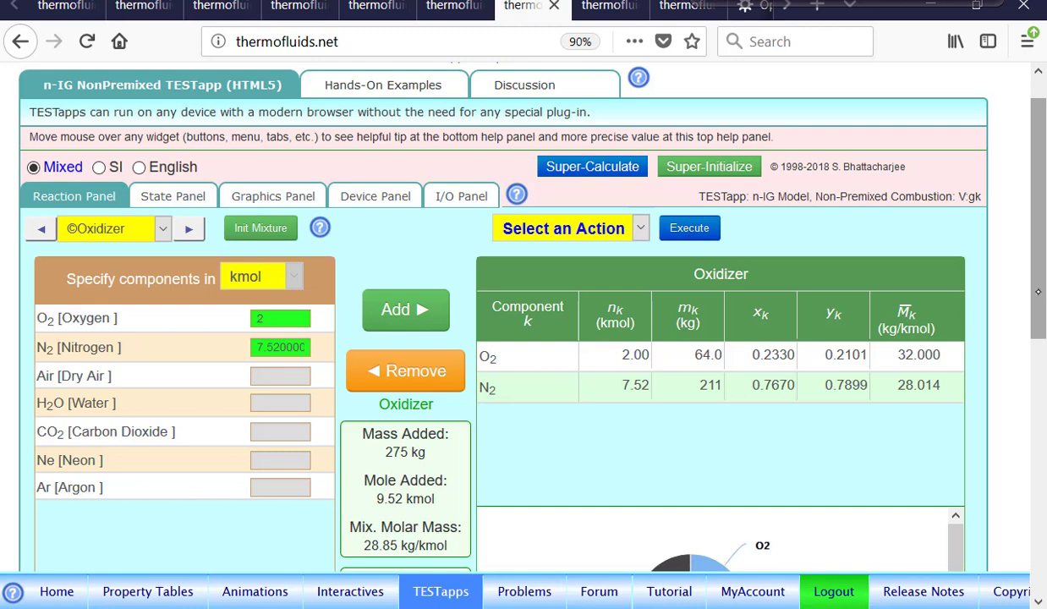
drag(1035, 300, 1034, 422)
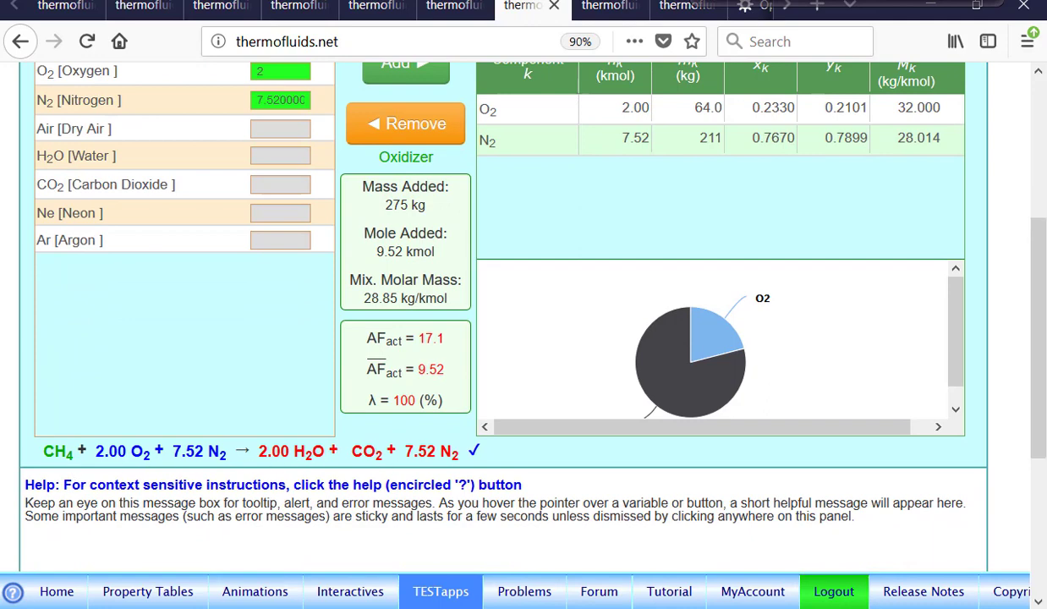
mouse_move(450, 324)
mouse_down()
mouse_move(440, 318)
mouse_move(358, 352)
mouse_move(444, 331)
mouse_move(392, 362)
mouse_move(439, 358)
mouse_up()
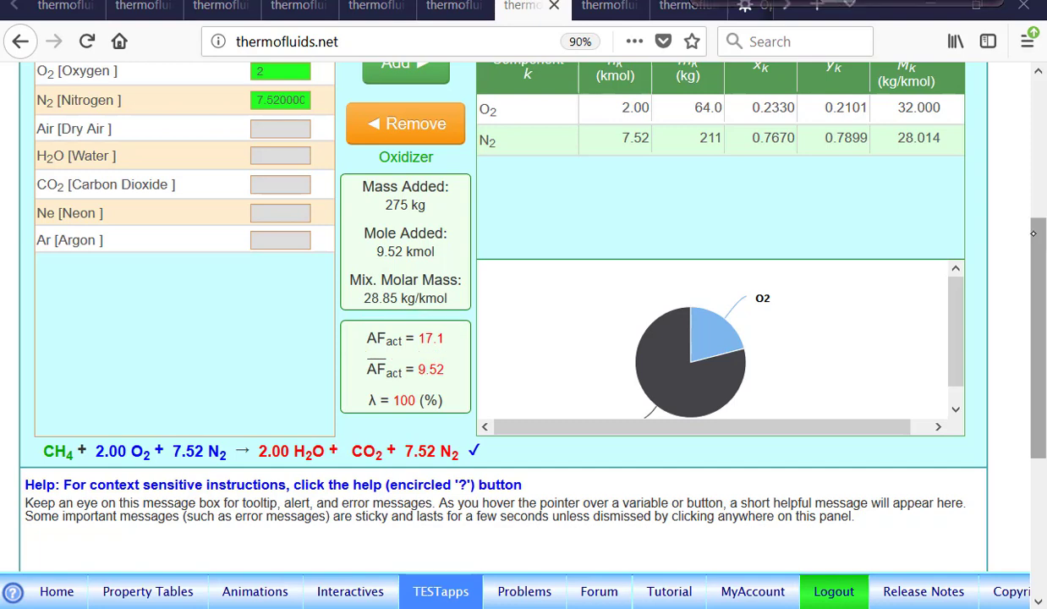
Switch back from the oxidizer to the fuel mixture to view its theoretical air-fuel ratios
scroll(1036, 188, up, 2)
drag(1036, 188, 986, 235)
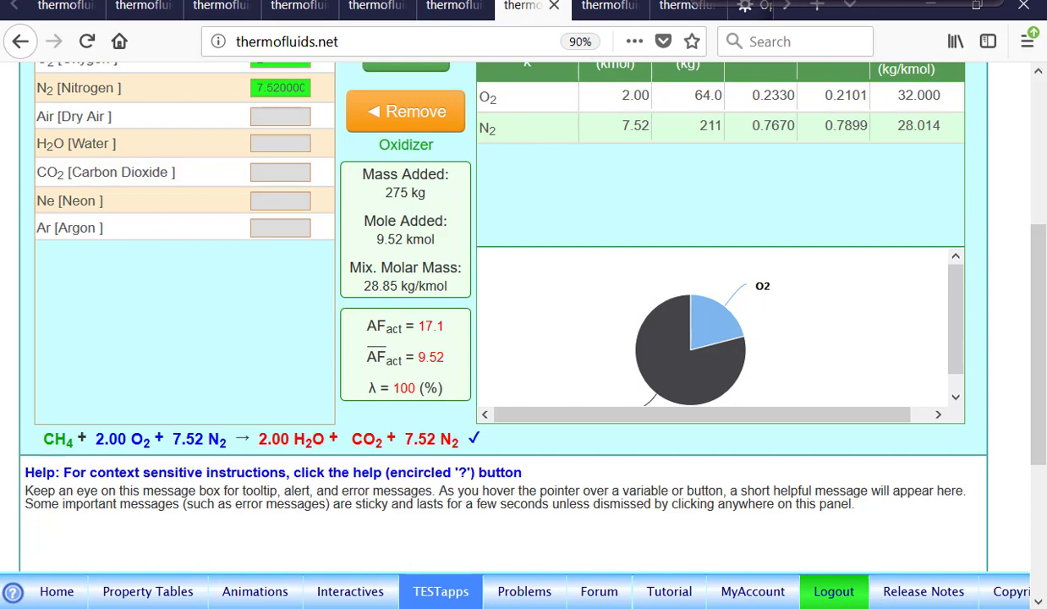
scroll(508, 322, up, 3)
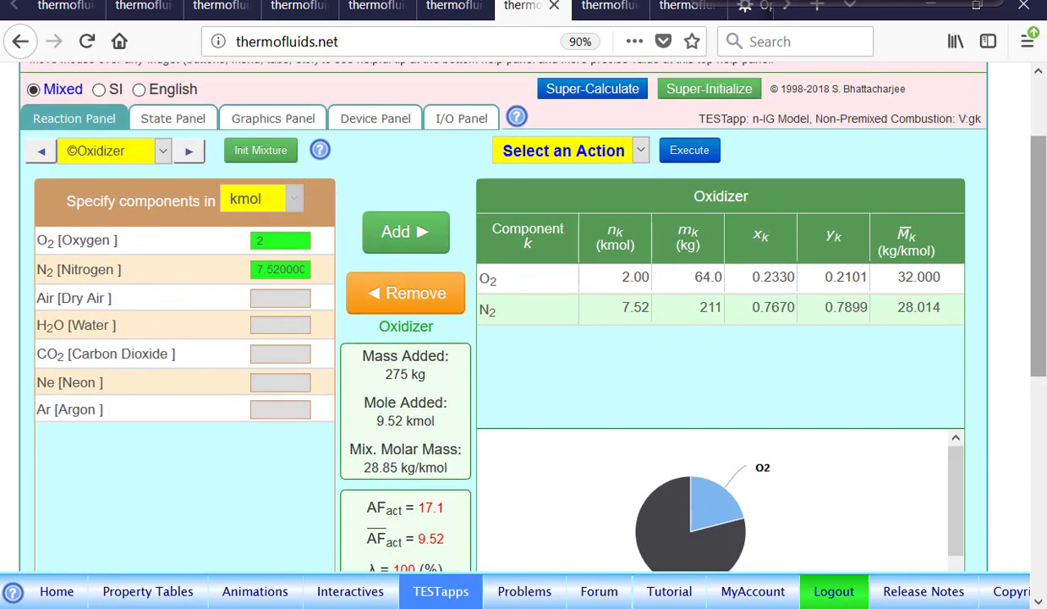
click(41, 151)
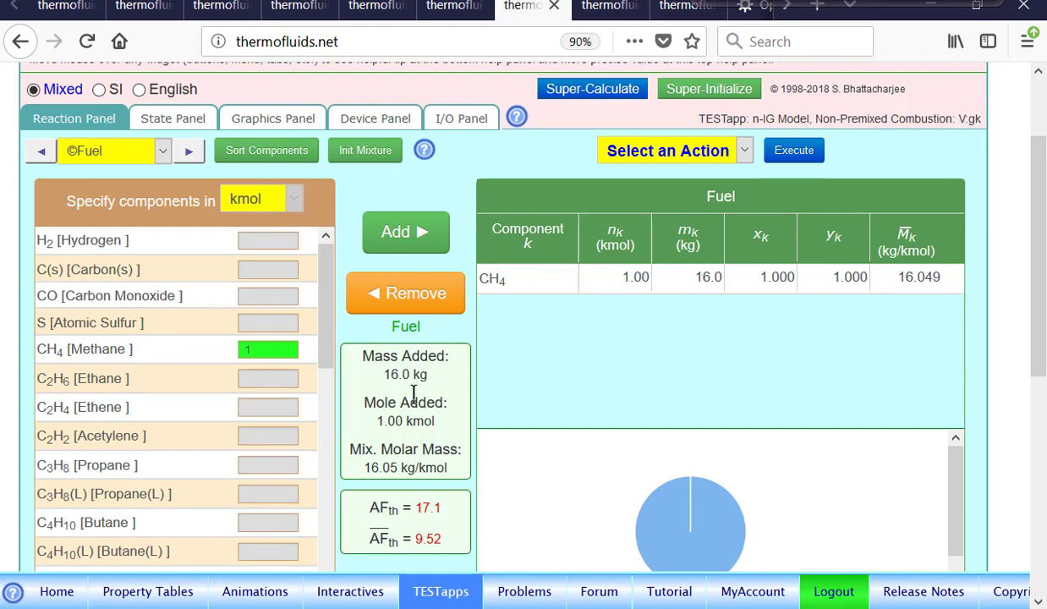
Multiply the balanced reaction by 1/16 with the action 3.c. Multiply Reaction by a Factor and view the scaled equation
scroll(413, 394, up, 1)
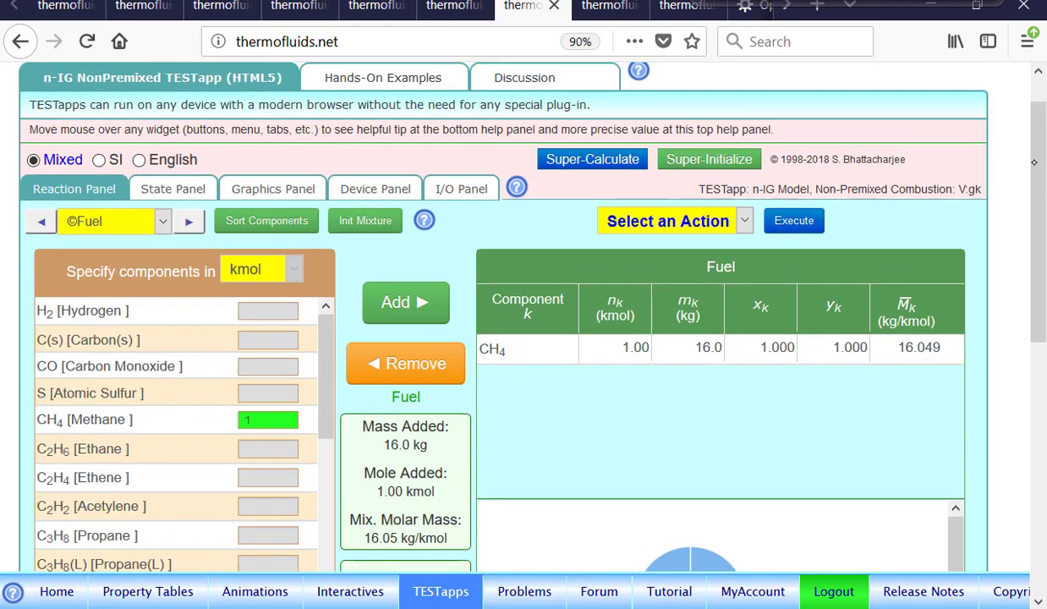
click(714, 217)
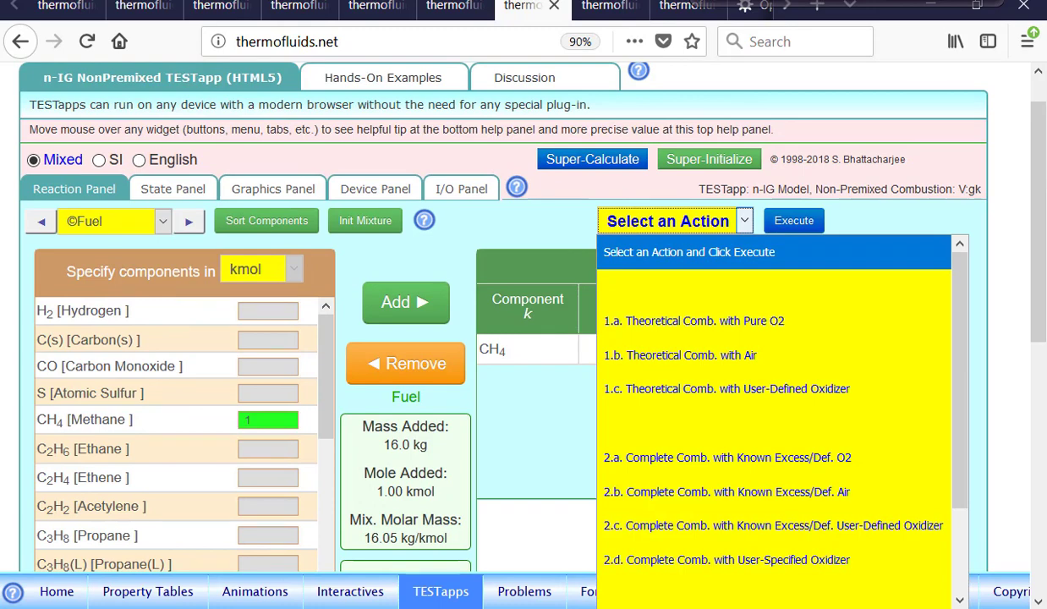
scroll(774, 423, down, 3)
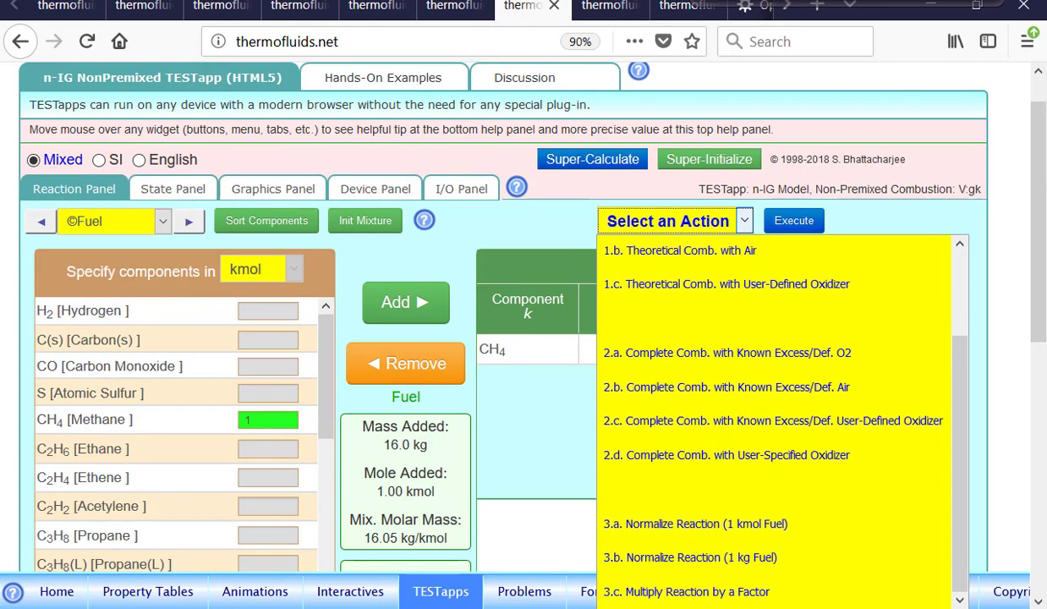
click(699, 591)
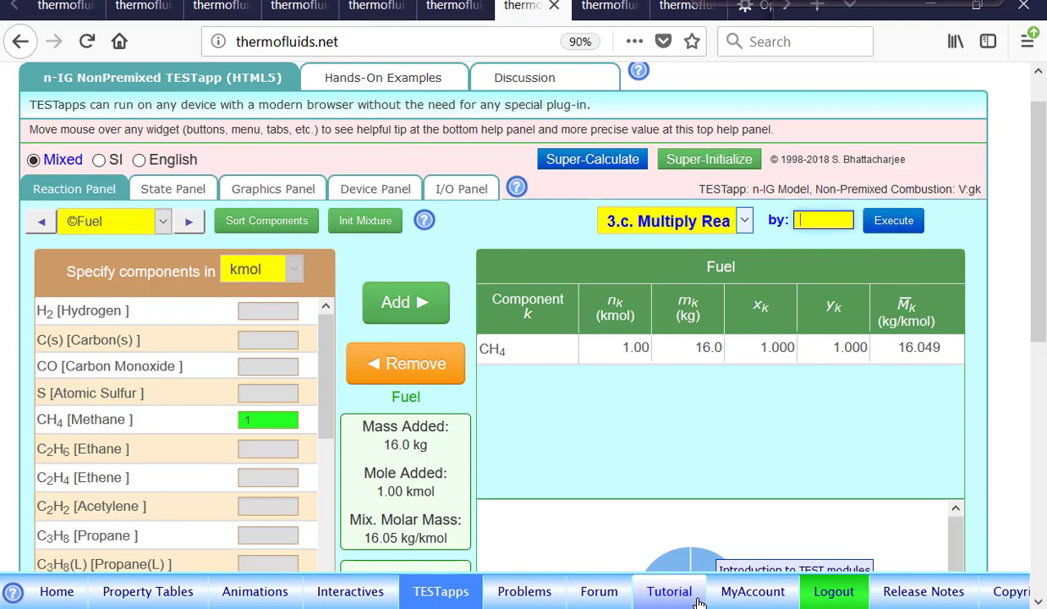
text(6)
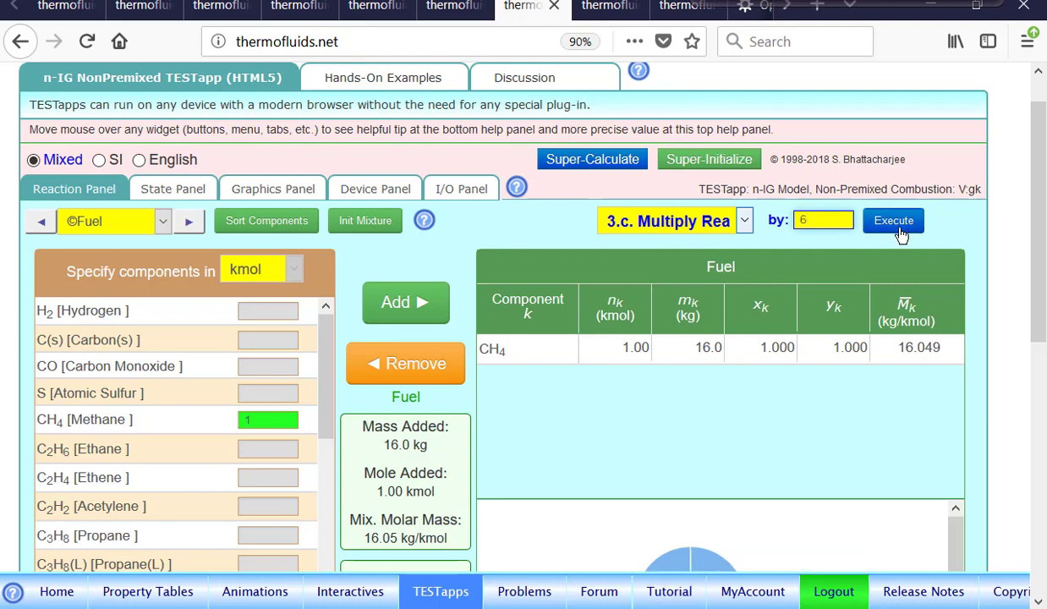
key(BackSpace)
text(1/16)
click(885, 222)
scroll(508, 339, down, 1)
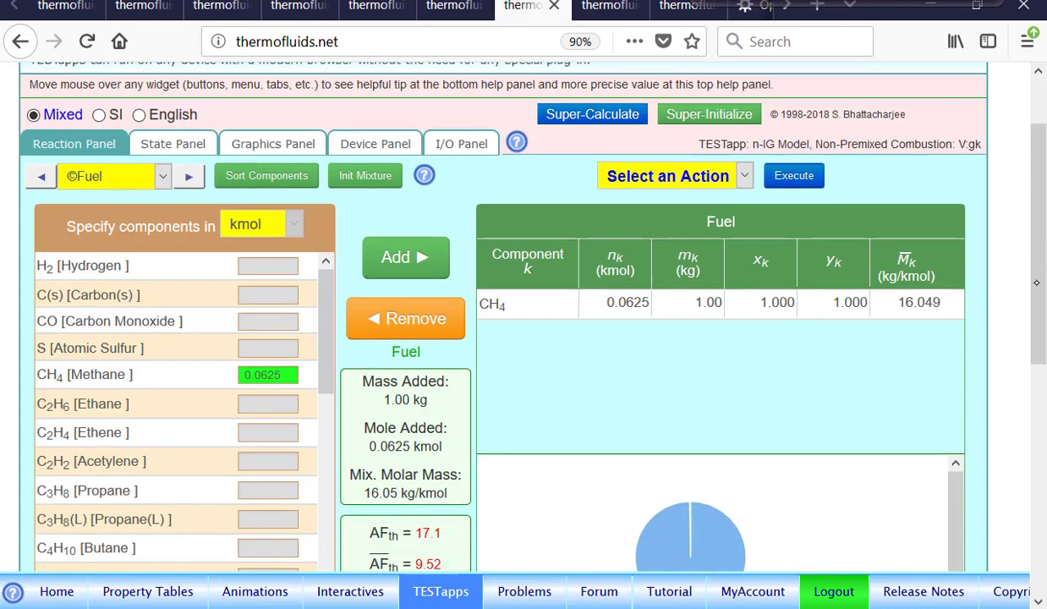
drag(1036, 283, 1037, 444)
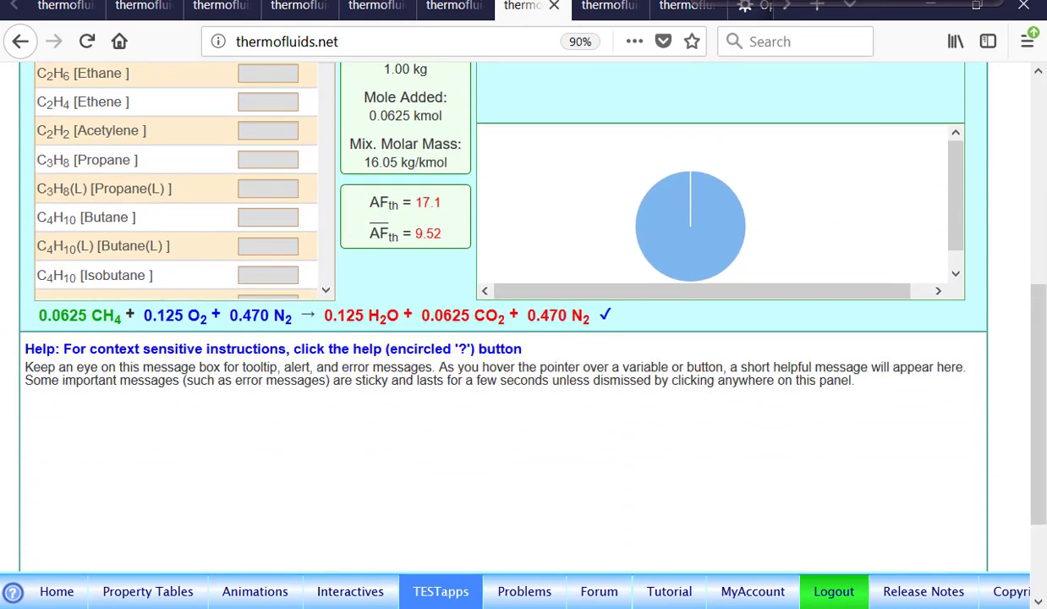
Calculate State-1 for the fuel at a pressure of 100 kPa and a temperature of 300 K
scroll(507, 339, up, 10)
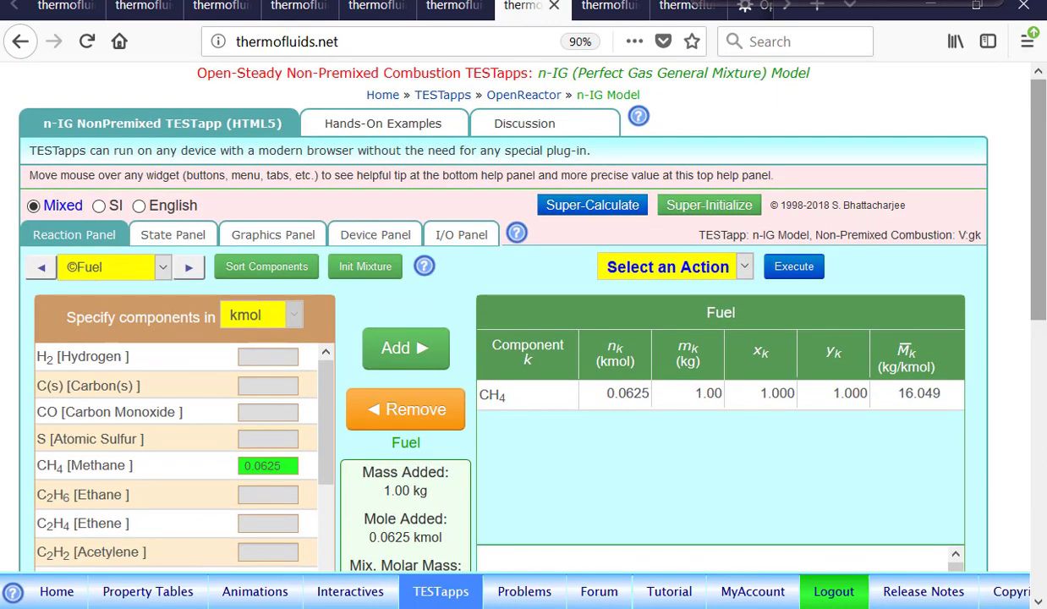
click(199, 235)
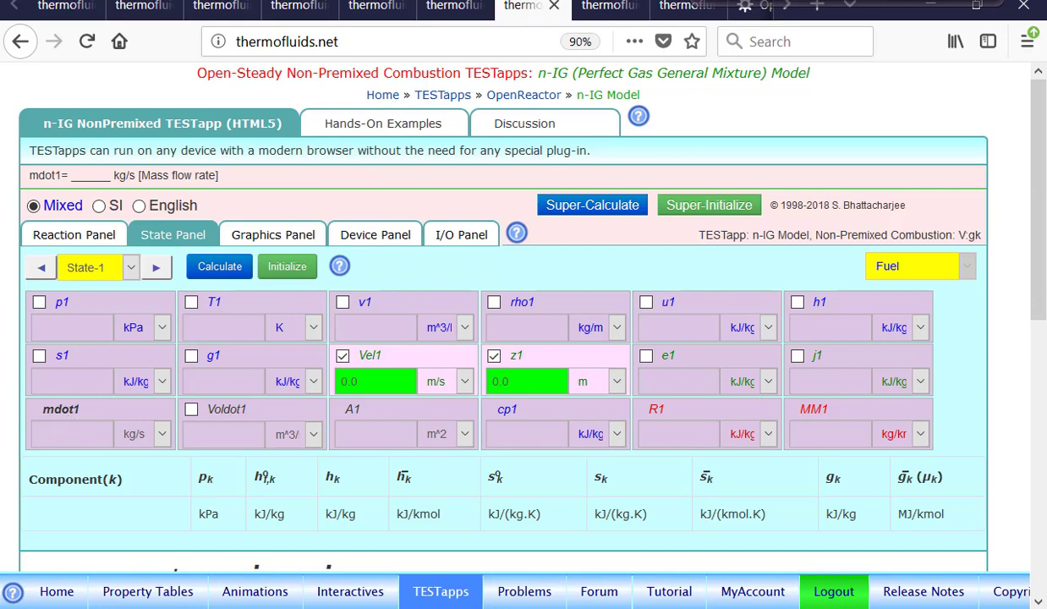
click(96, 306)
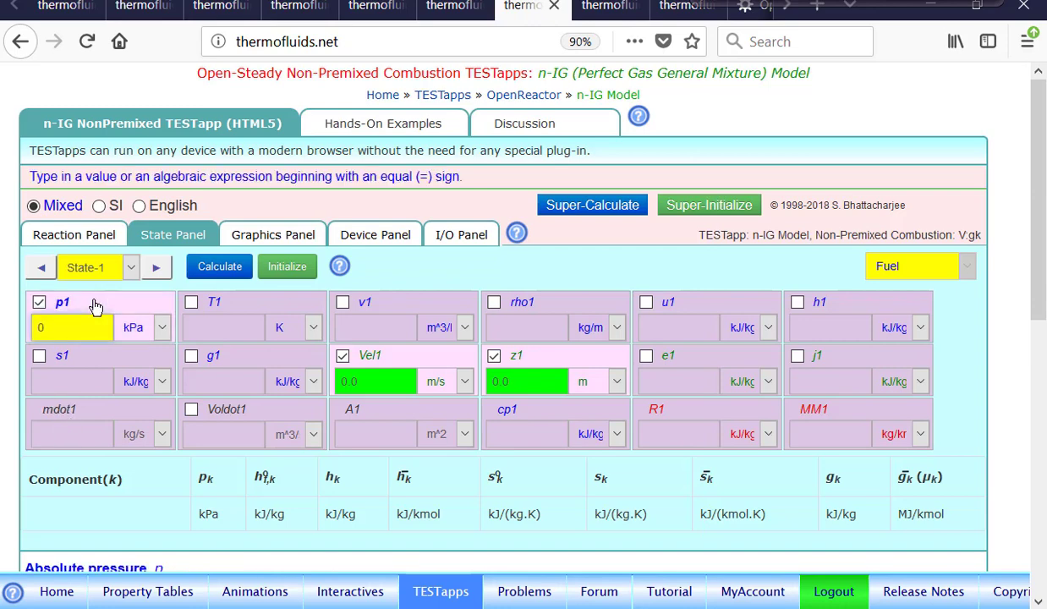
text(100)
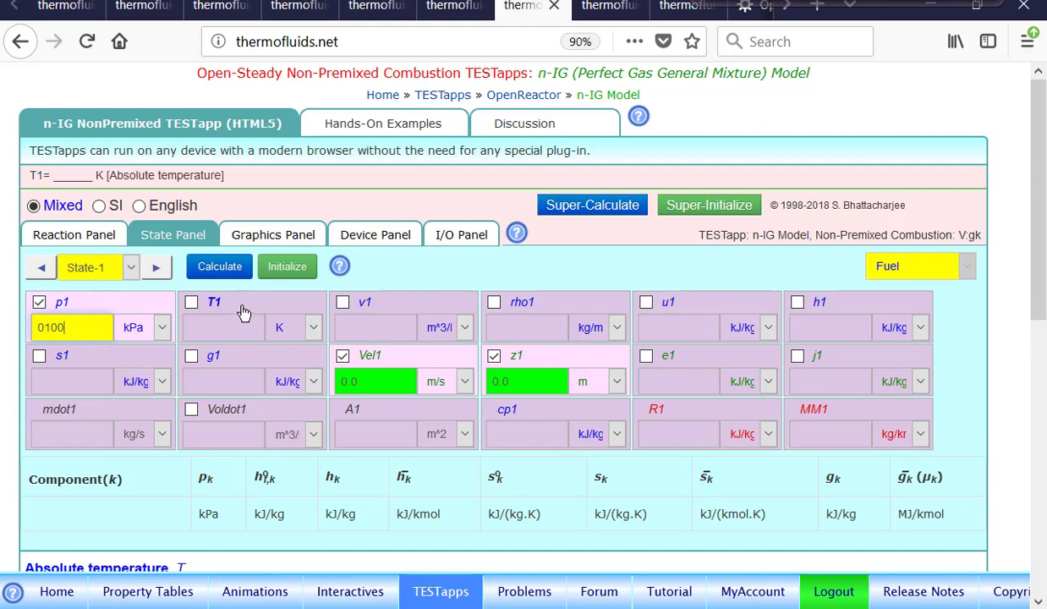
click(238, 313)
text(300)
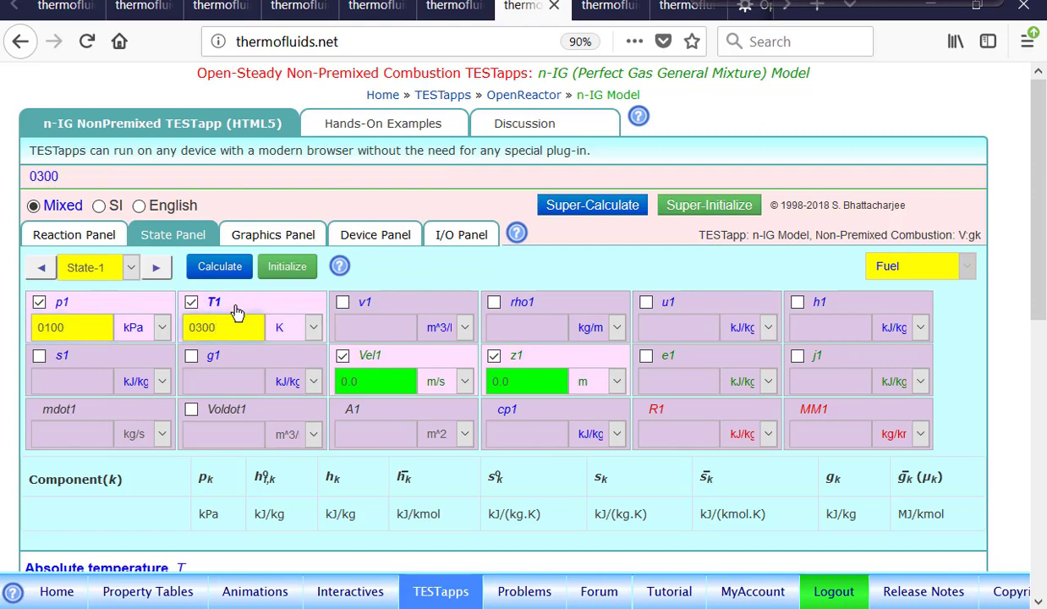
key(Return)
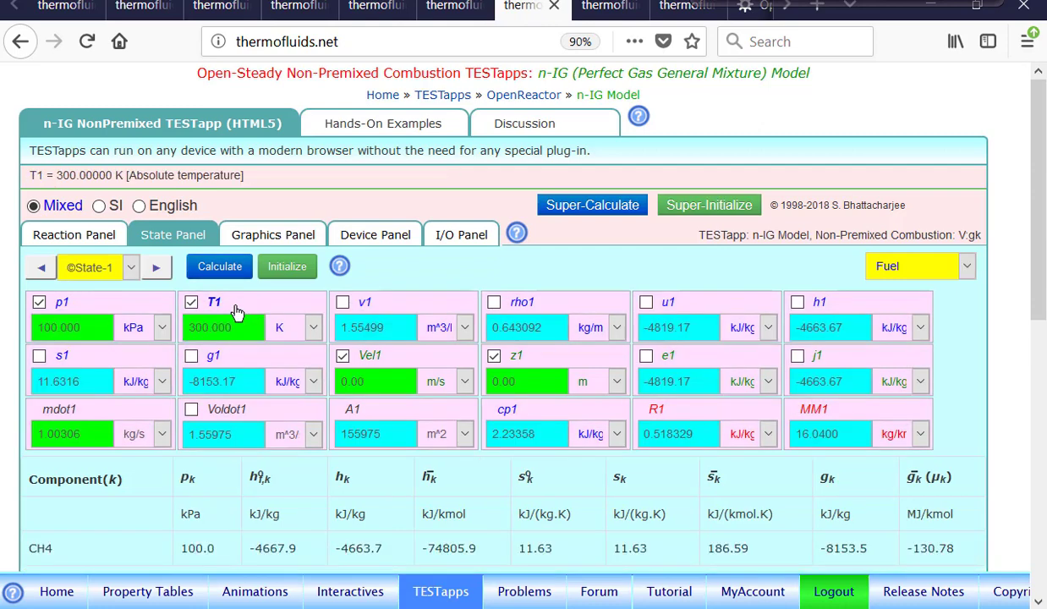
Calculate State-2 for the oxidizer at 100 kPa and 300 K, and compare it with the fuel state
click(156, 266)
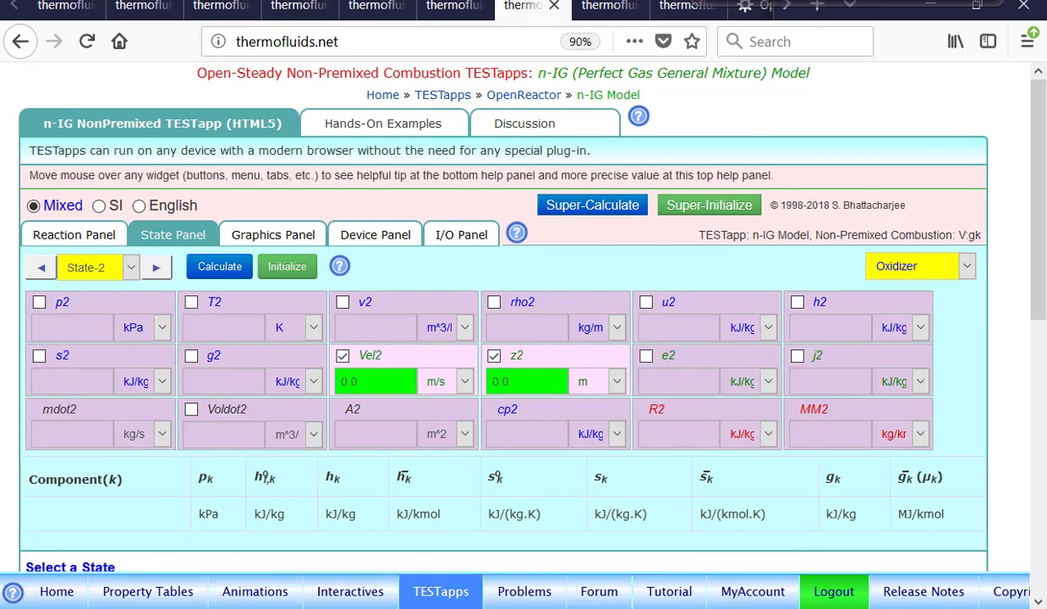
click(90, 304)
text(0100)
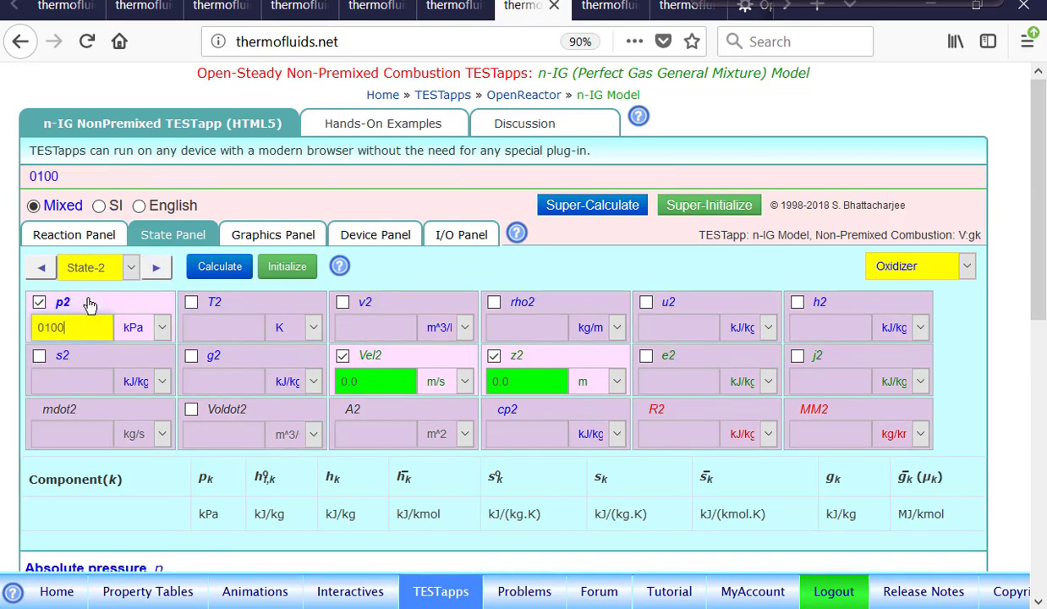
click(234, 304)
text(03)
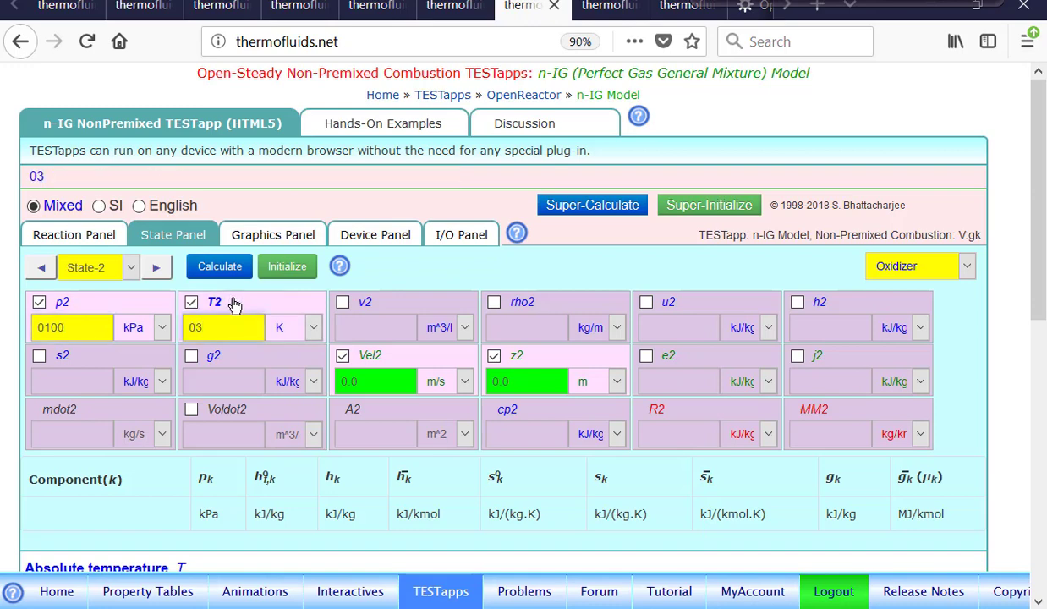
text(00)
key(Return)
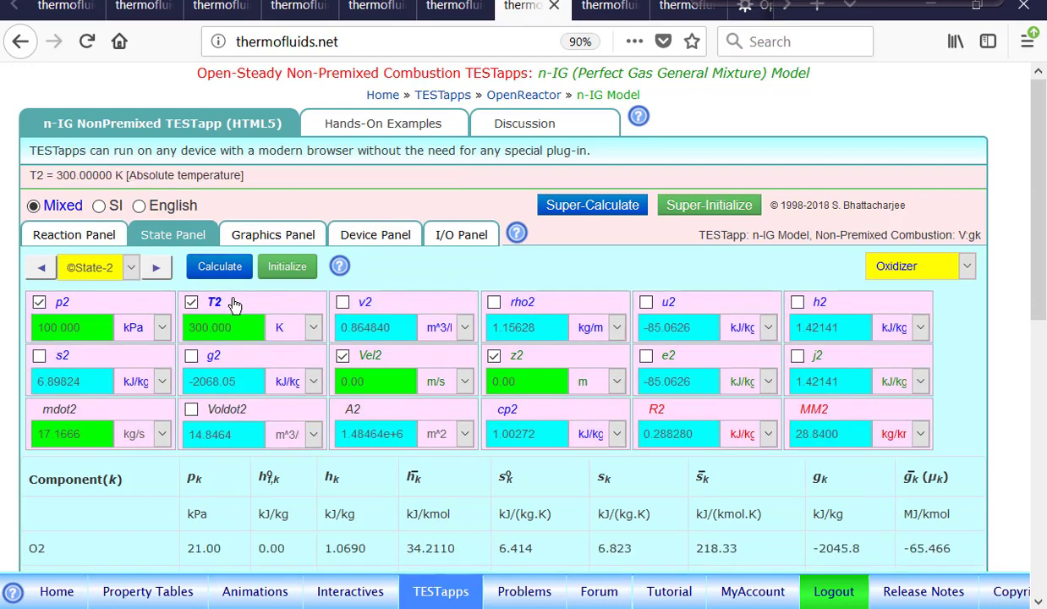
click(41, 267)
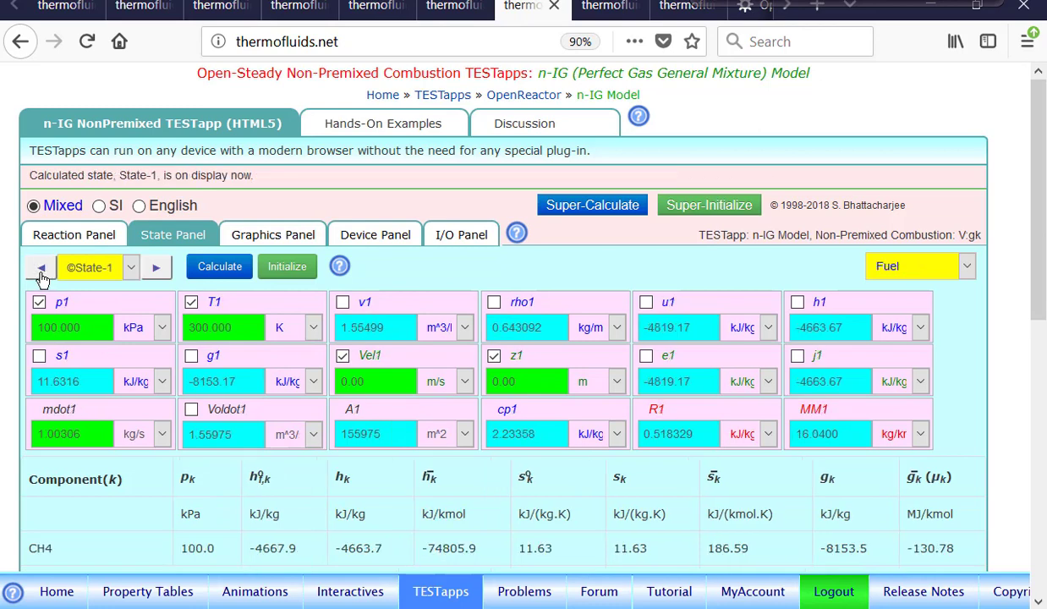
click(154, 269)
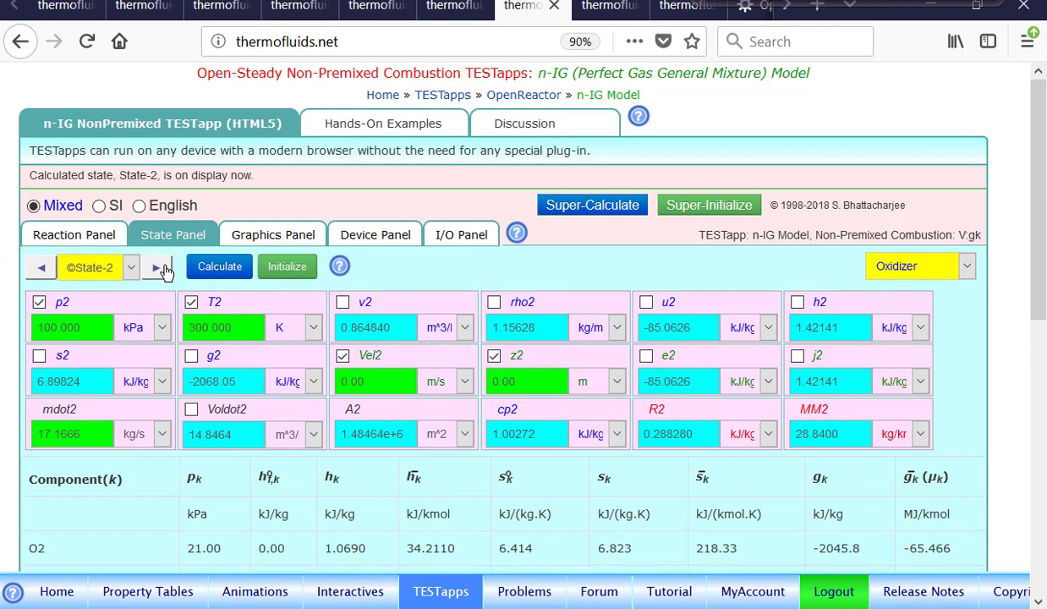
Calculate State-3 for the products at 100 kPa and 300 K and inspect the component properties
click(154, 269)
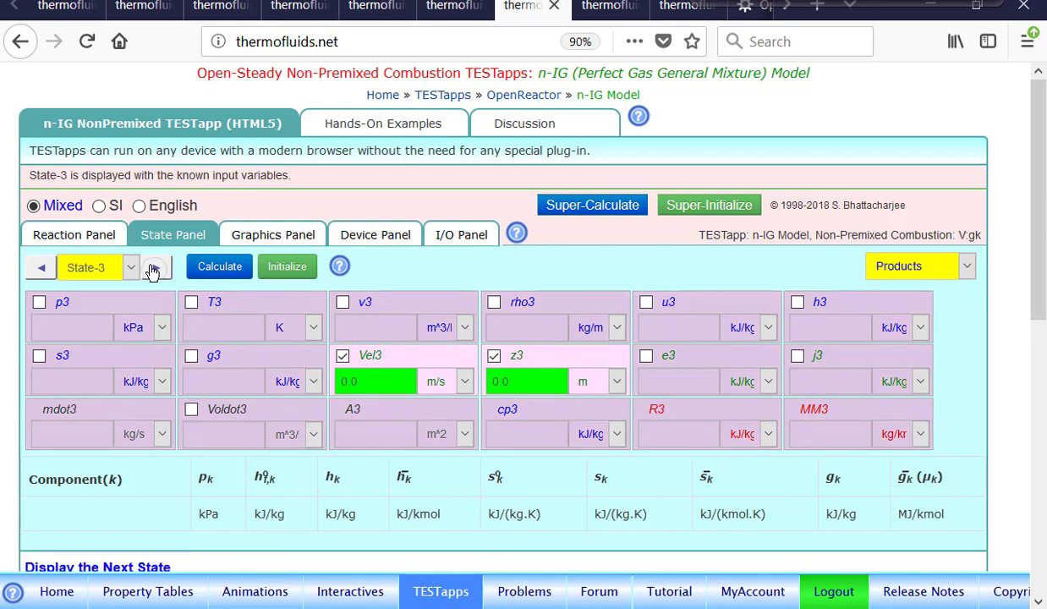
click(82, 303)
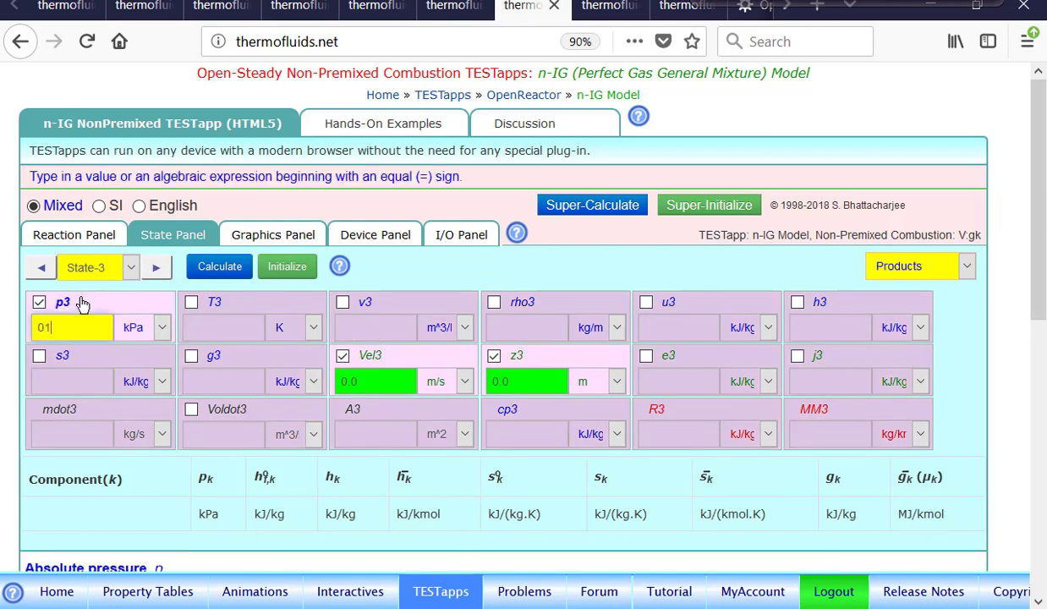
text(100)
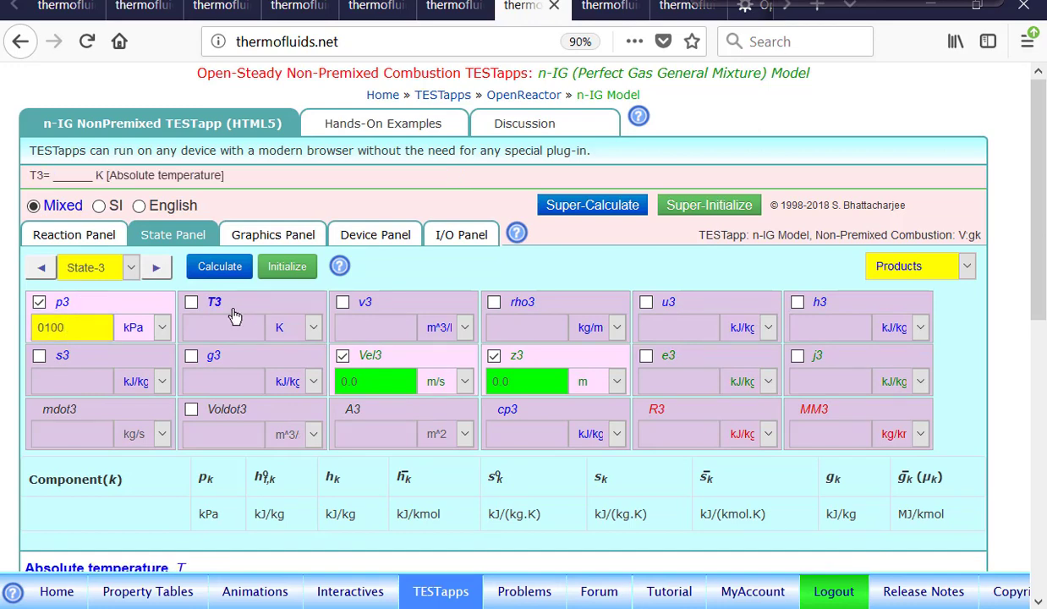
click(225, 306)
text(300)
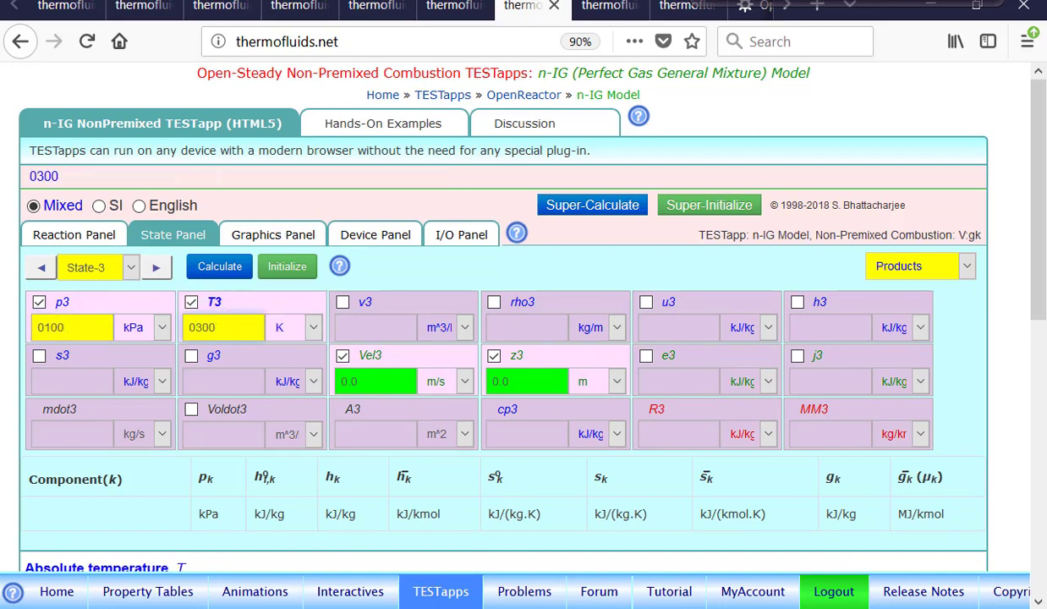
key(Return)
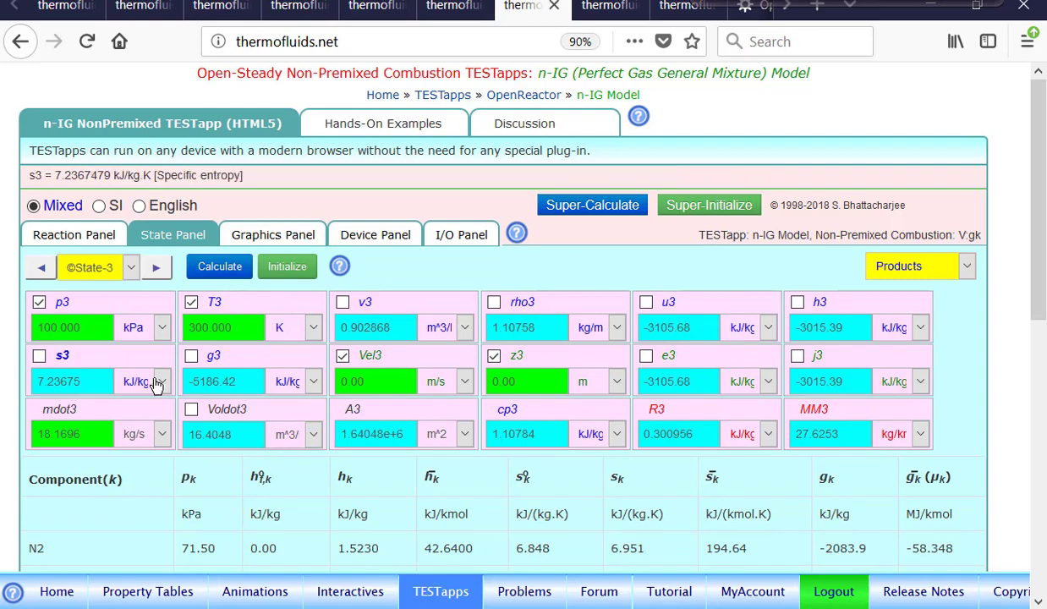
scroll(157, 383, down, 3)
scroll(590, 432, up, 1)
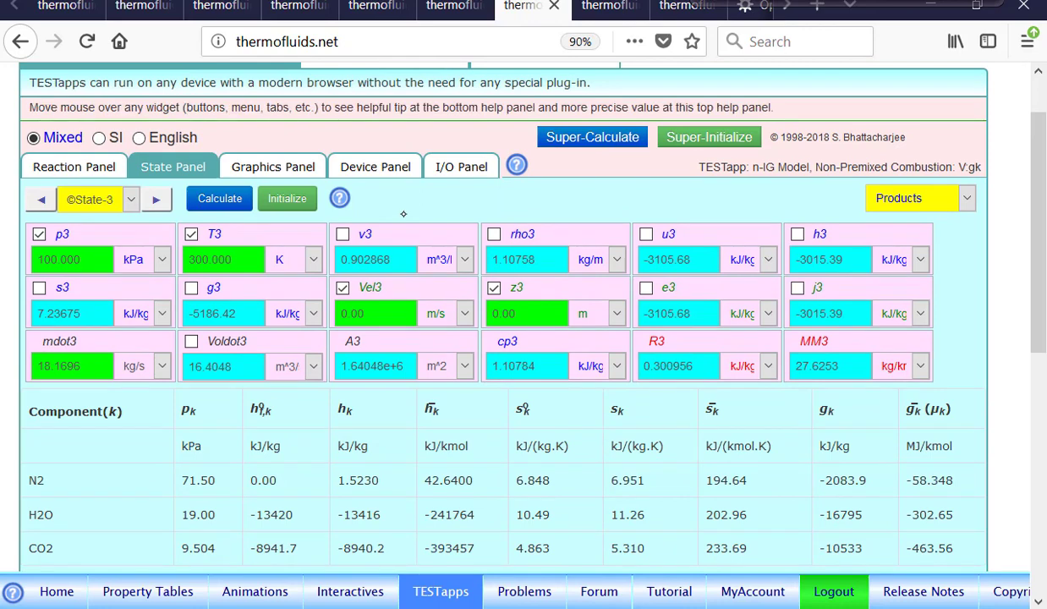
Set up Device-1 with State-1 at inlet i1, State-2 at inlet i2 and State-3 at exit e2
click(387, 172)
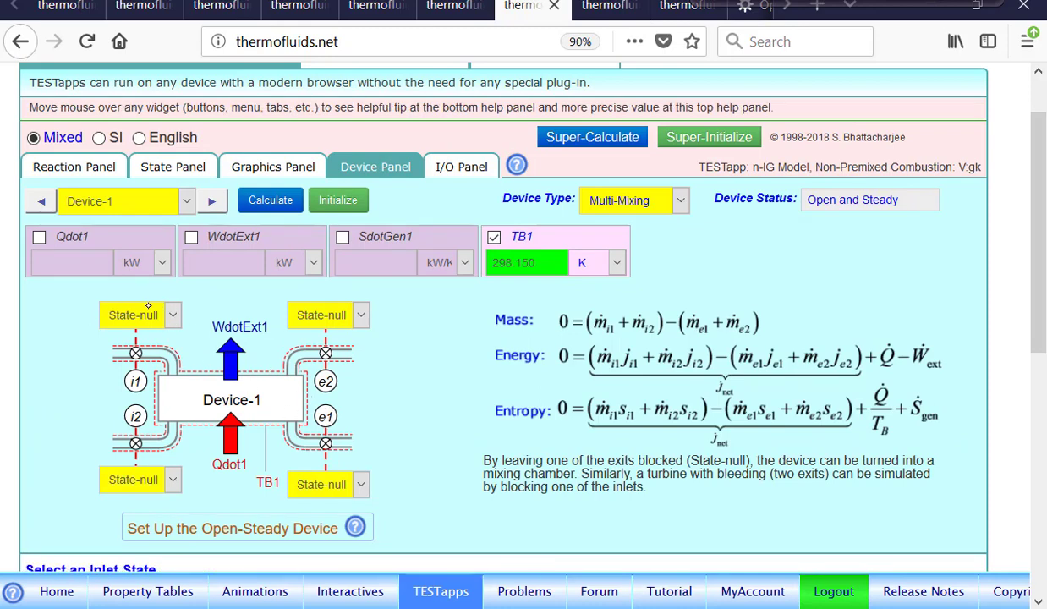
click(147, 315)
click(138, 377)
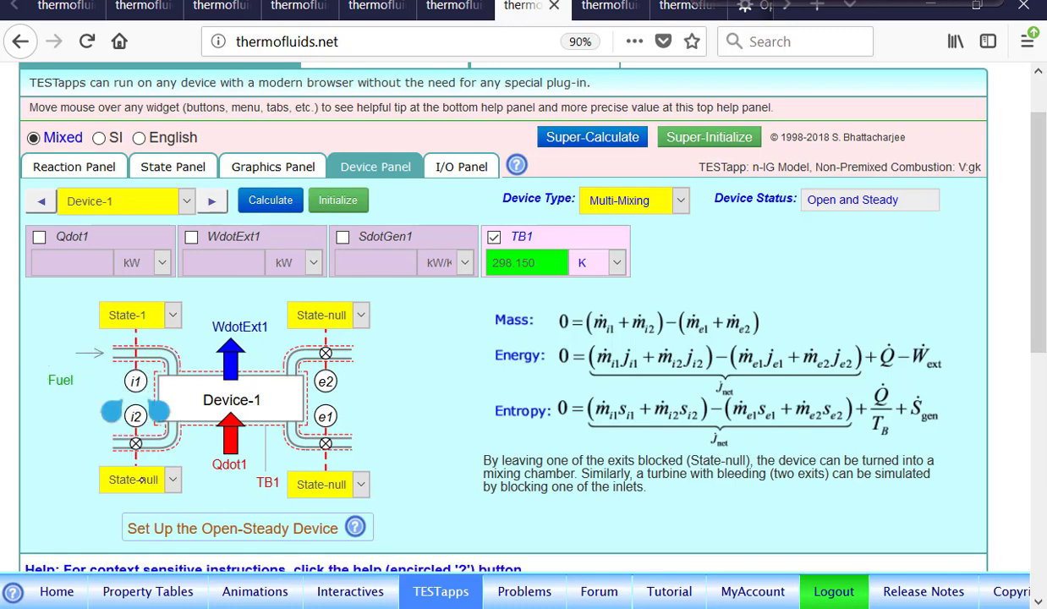
click(170, 481)
click(127, 401)
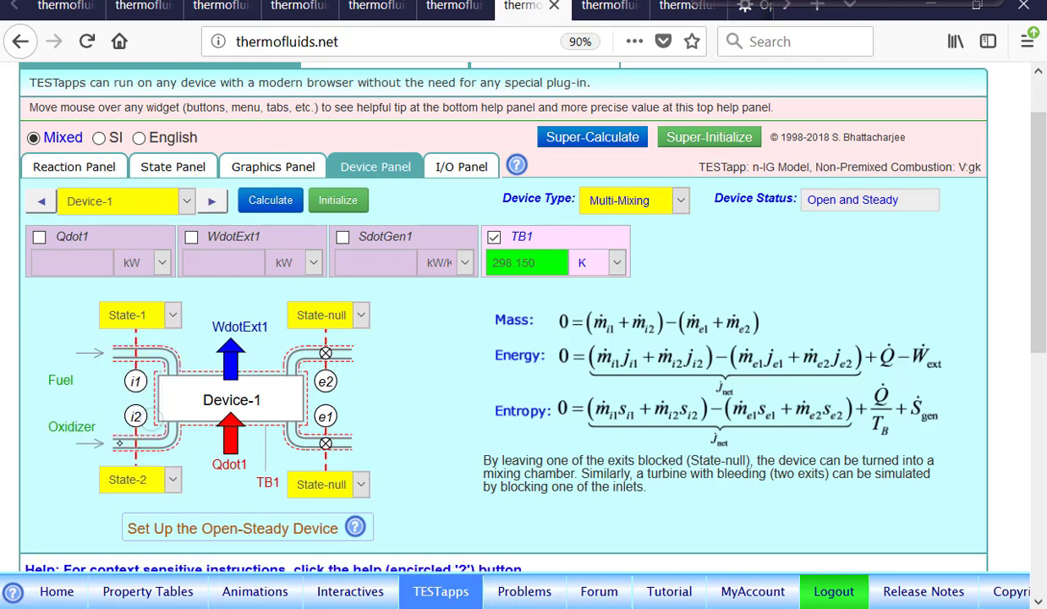
click(356, 319)
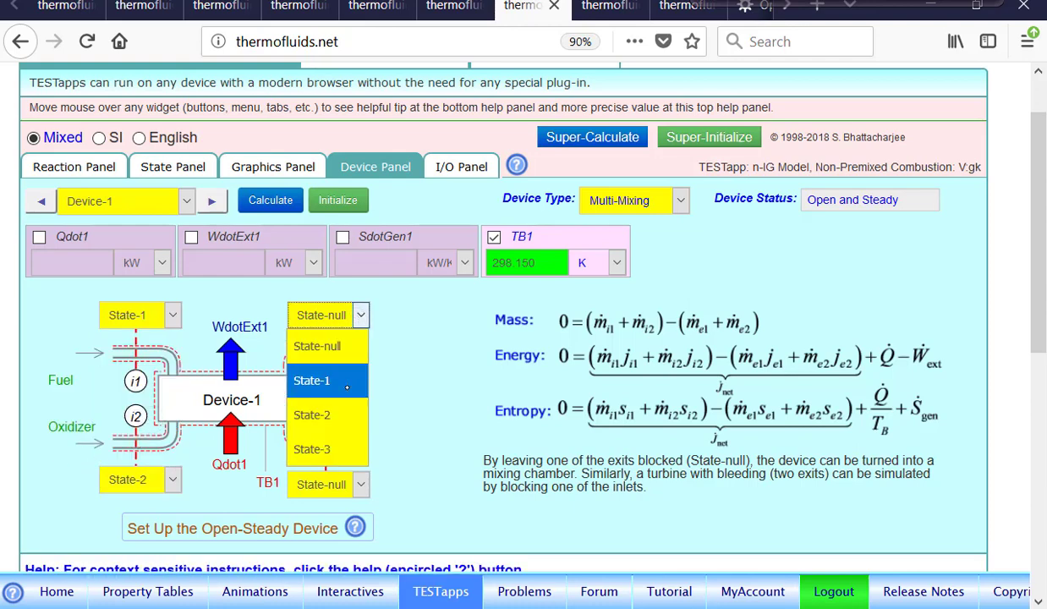
click(328, 445)
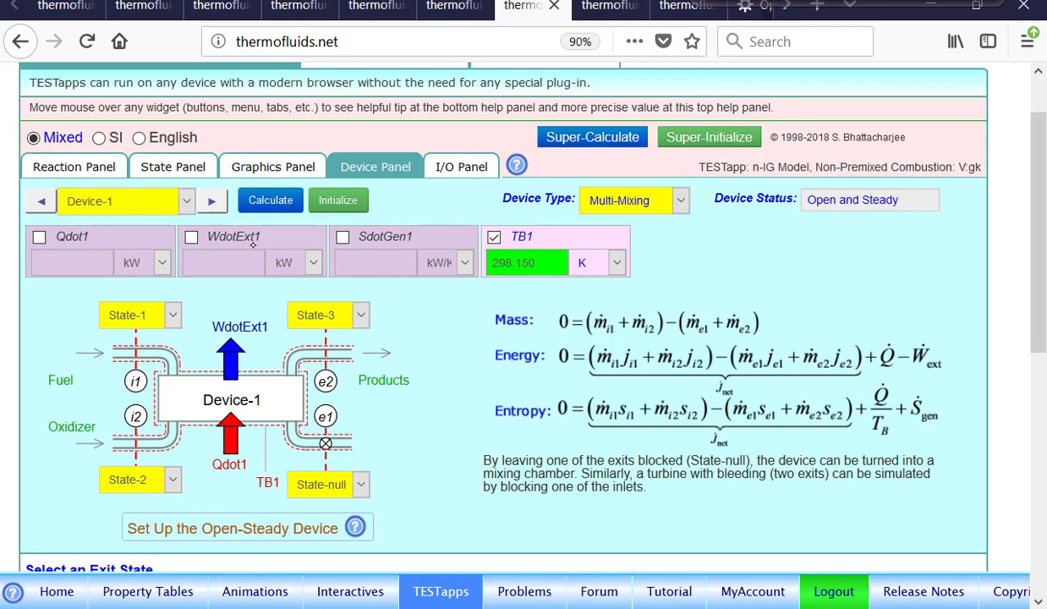
Set the external work rate of Device-1 to 0 kW, calculate the device and display its heat transfer rate in MW
click(252, 242)
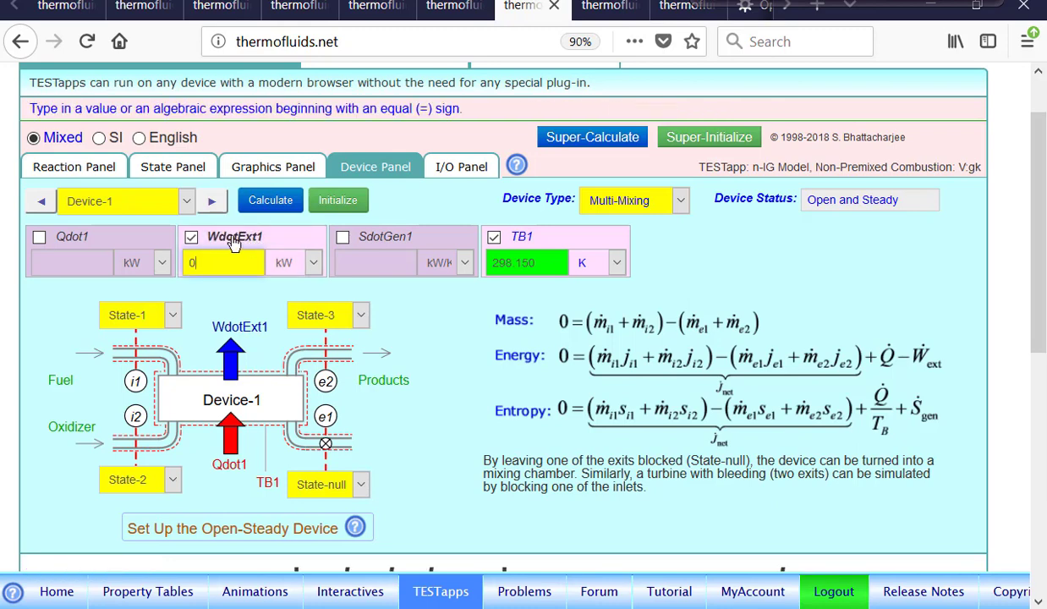
click(271, 200)
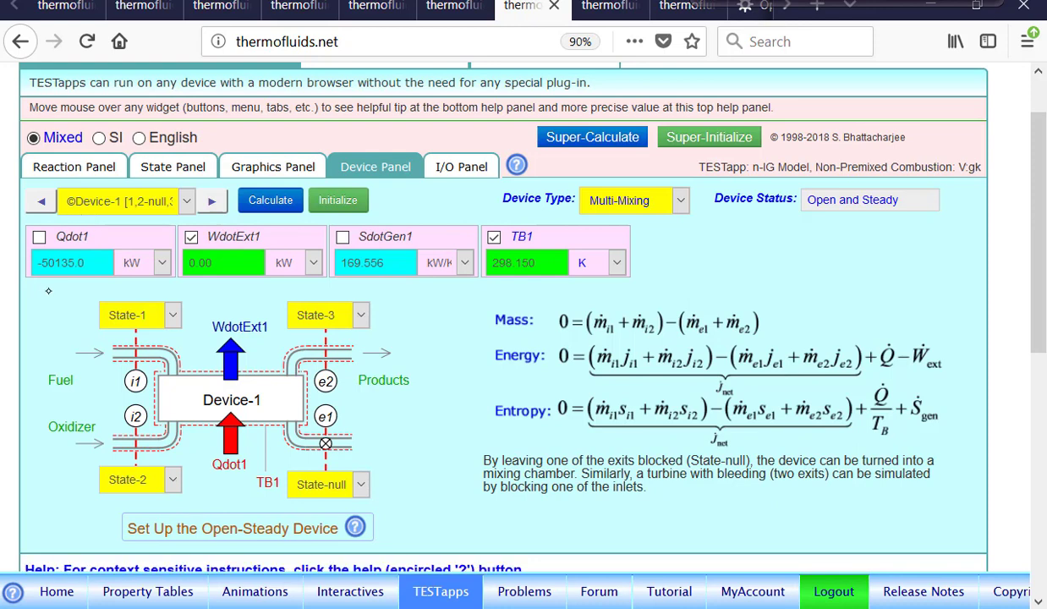
click(151, 263)
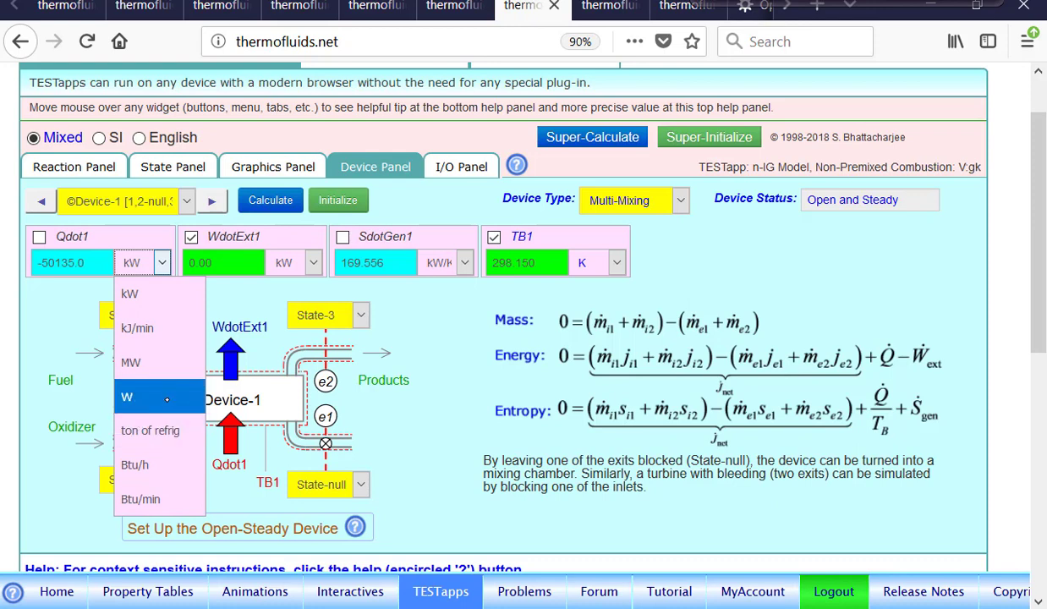
click(157, 355)
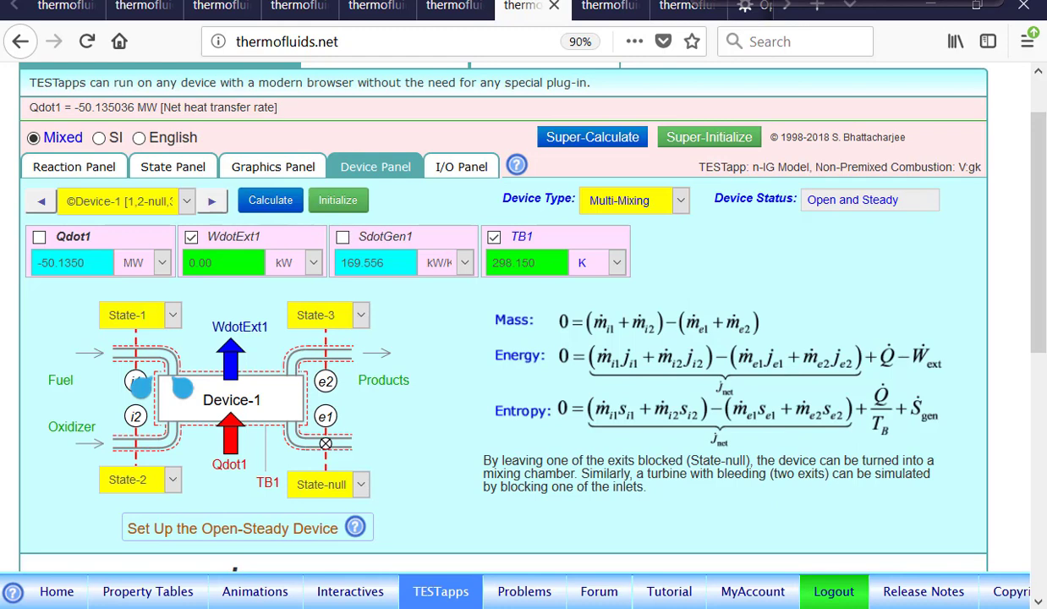
Make the temperature T3 of State-3 unknown and recalculate the products state
click(178, 174)
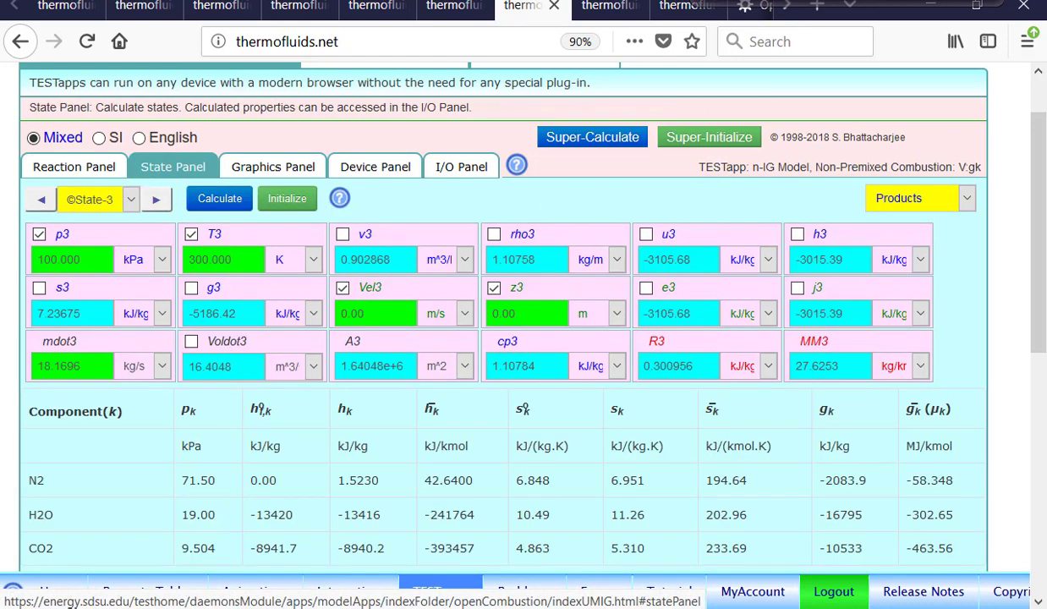
click(218, 233)
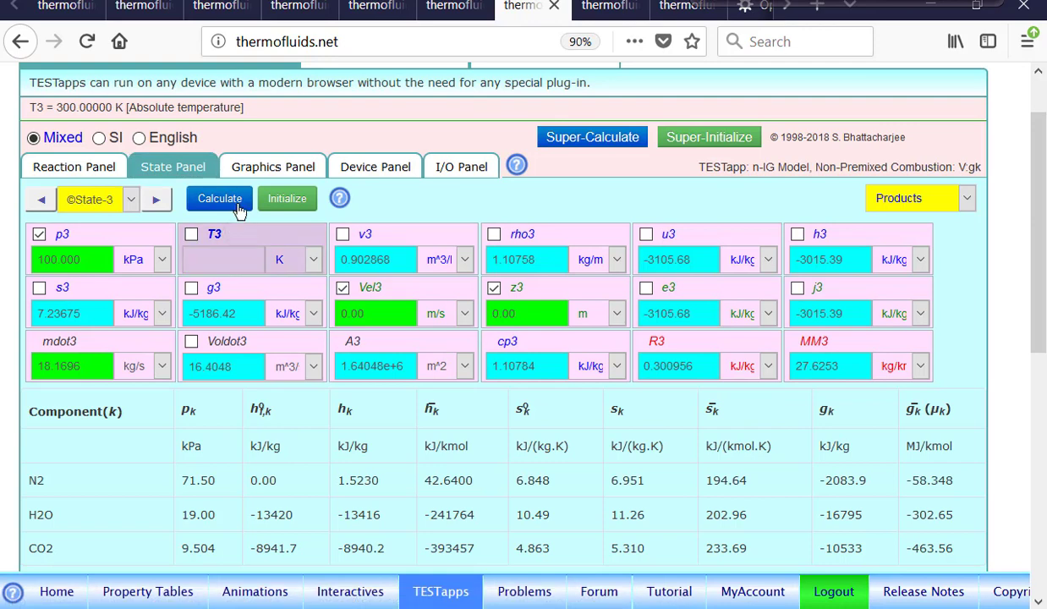
click(235, 201)
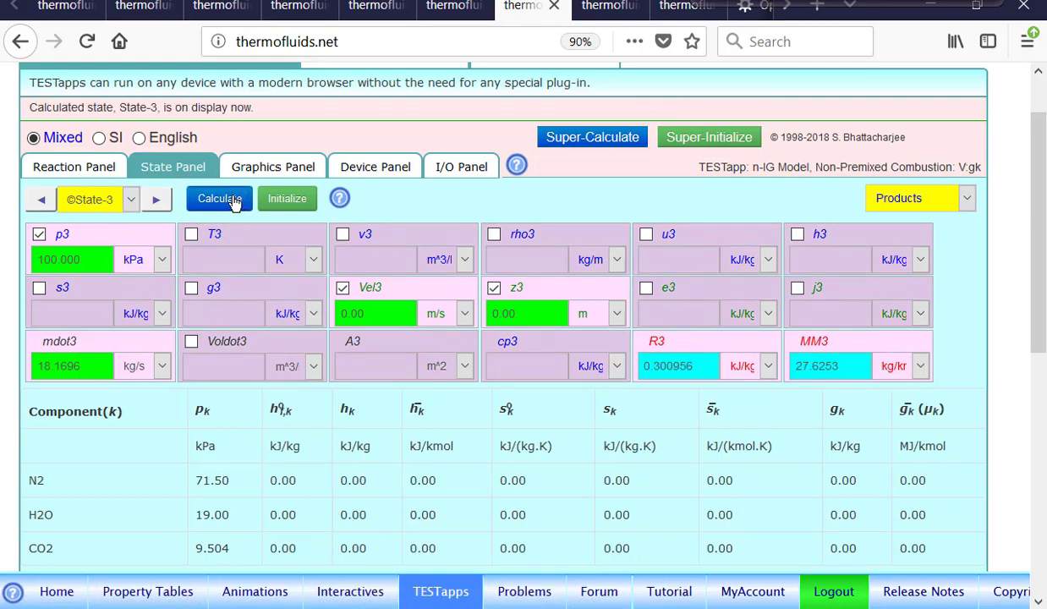
Set the heat transfer rate Qdot1 of Device-1 to 0 MW and calculate the device
click(371, 162)
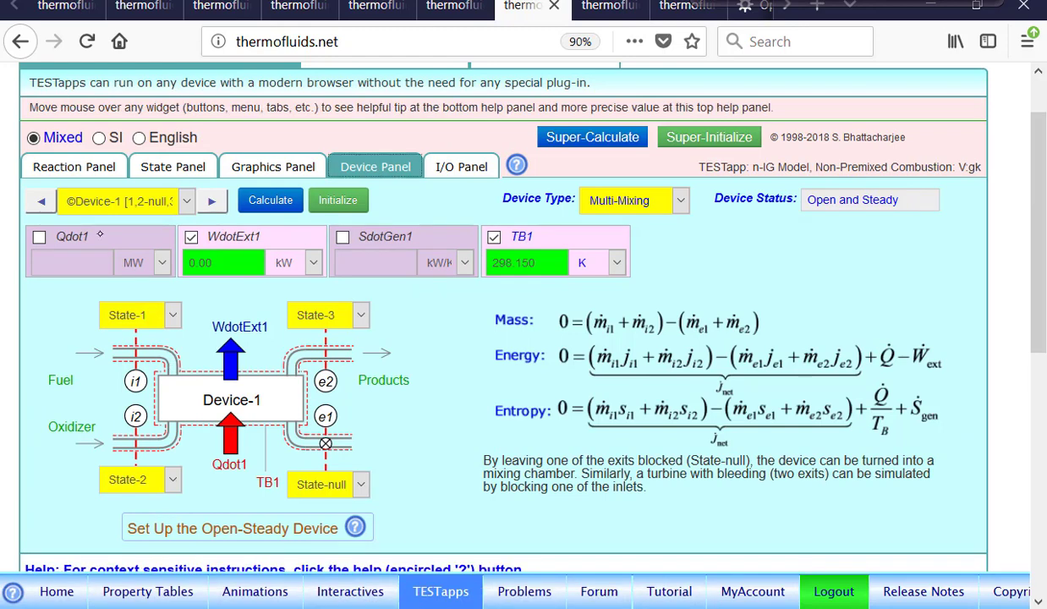
click(89, 240)
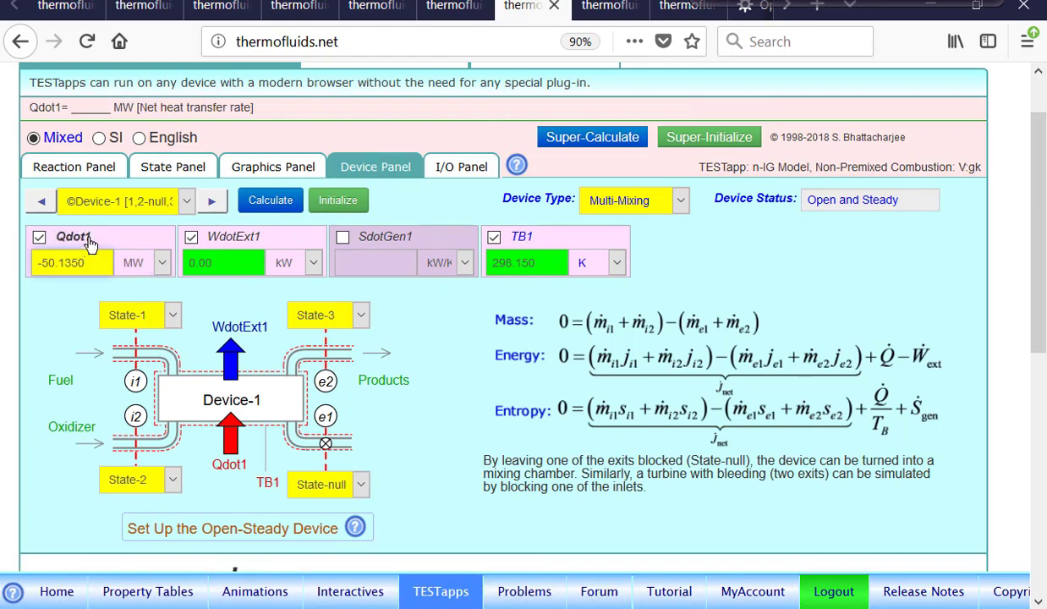
key(BackSpace)
key(BackSpace)
key(BackSpace)
key(BackSpace)
key(BackSpace)
key(BackSpace)
key(BackSpace)
key(BackSpace)
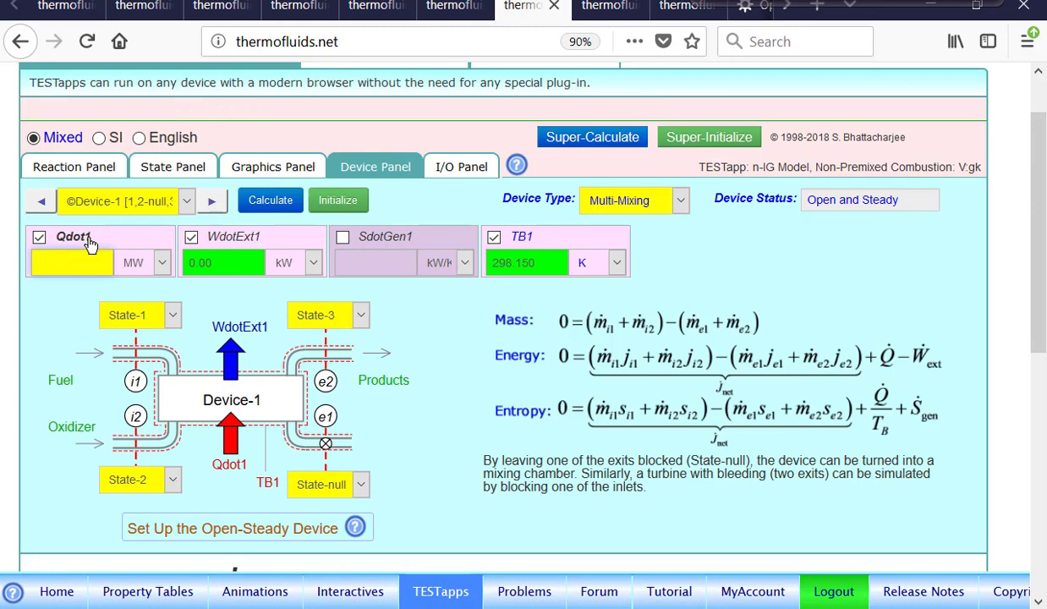
text(0)
click(271, 203)
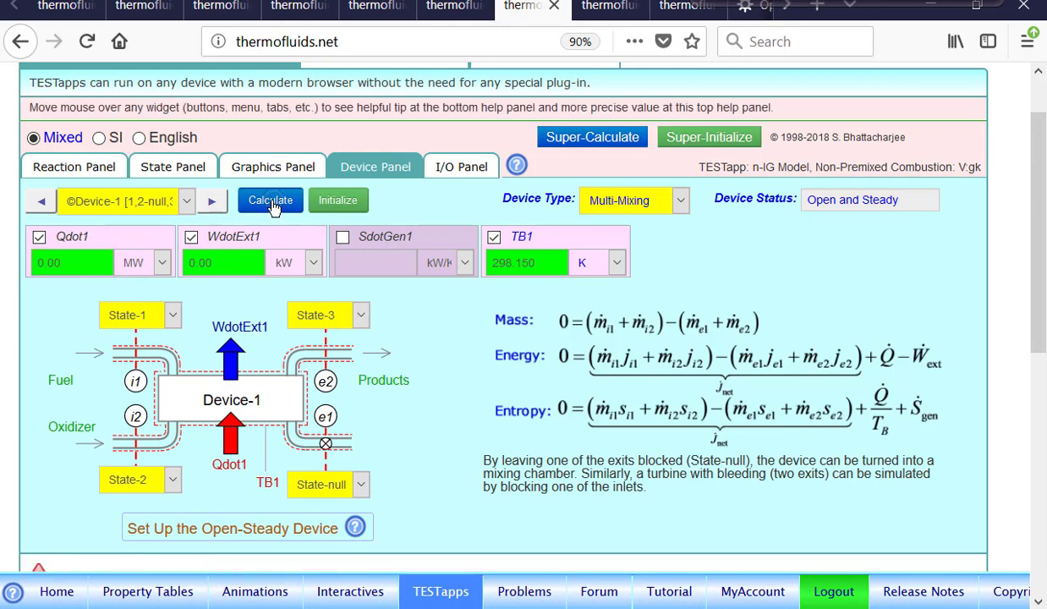
Super-Calculate the whole analysis and inspect the products temperature T3 in State-3
click(597, 139)
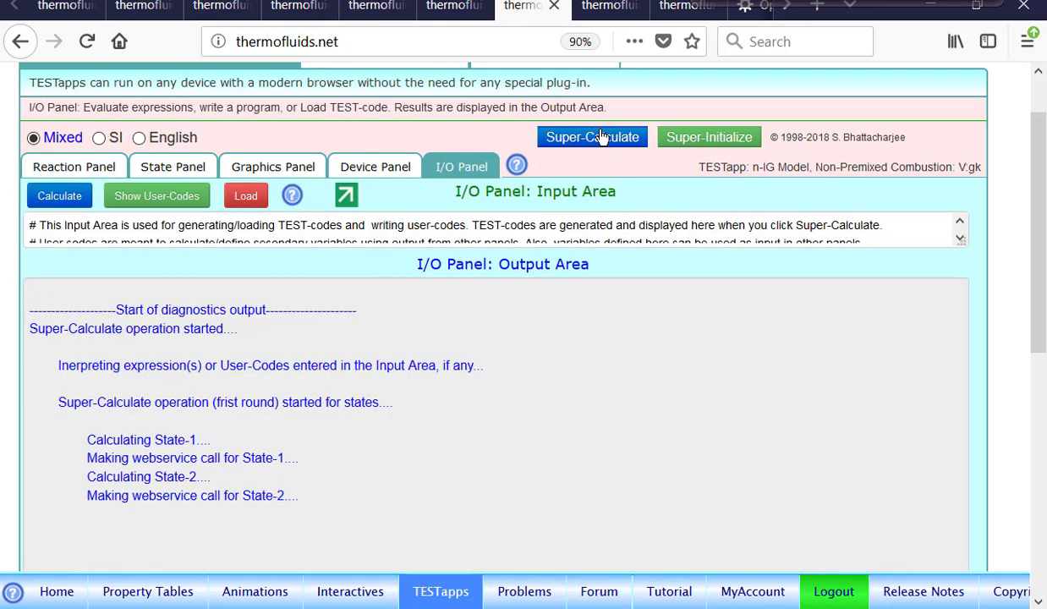
click(175, 168)
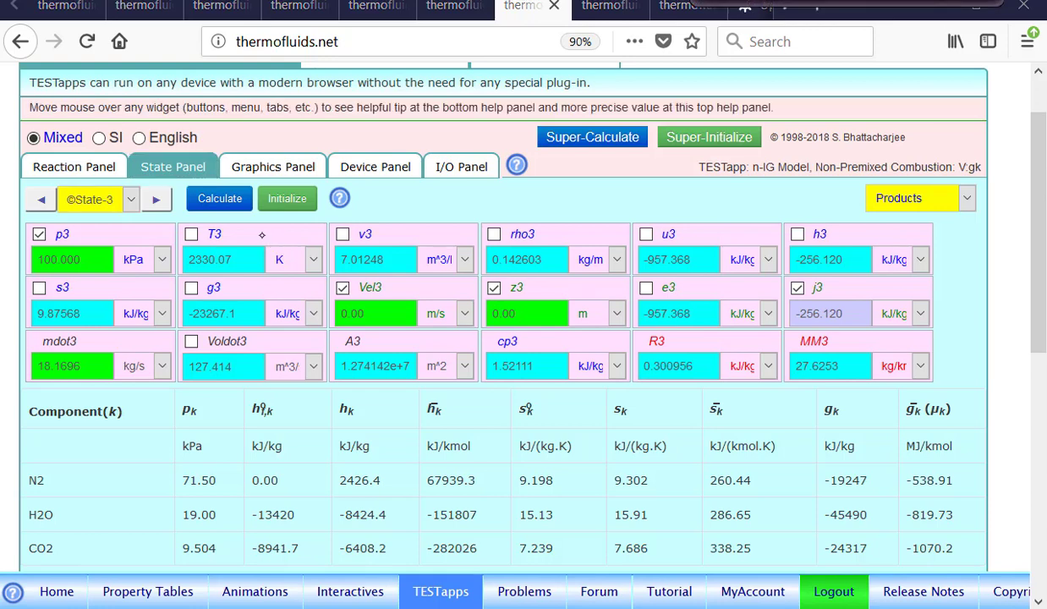
mouse_move(246, 226)
mouse_down()
mouse_move(186, 224)
mouse_move(256, 288)
mouse_move(240, 240)
mouse_up()
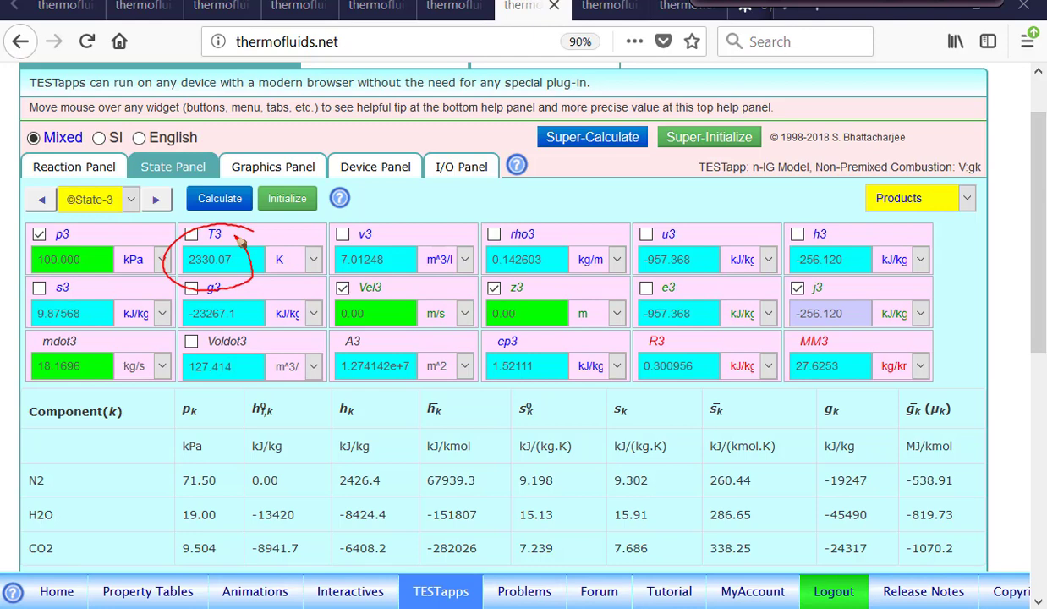
click(812, 2)
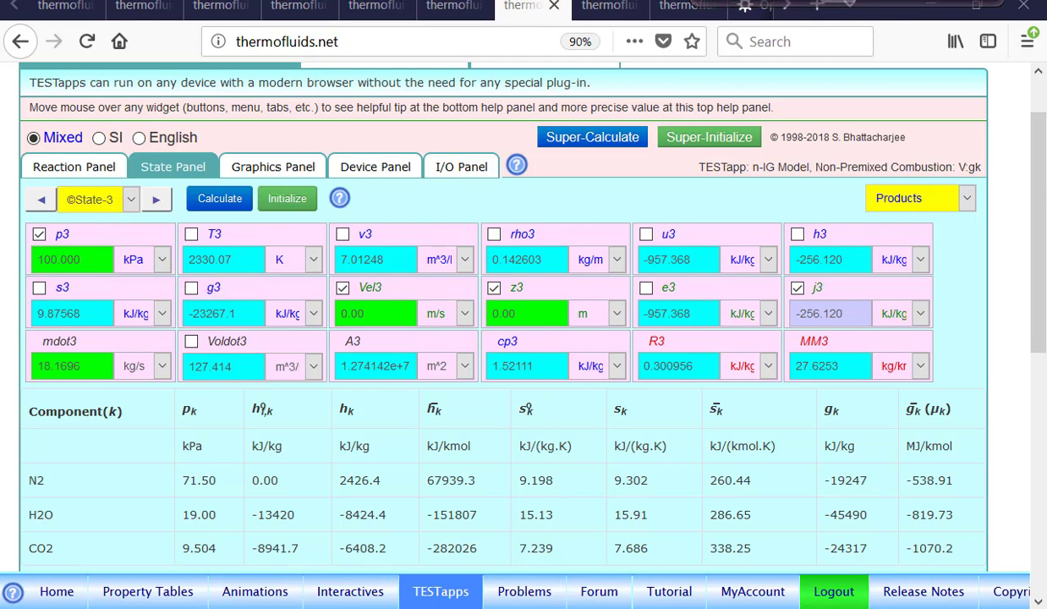
Reset the whole TESTapp with Super-Initialize and add 1 kmol of methane (CH4) as the fuel
click(72, 167)
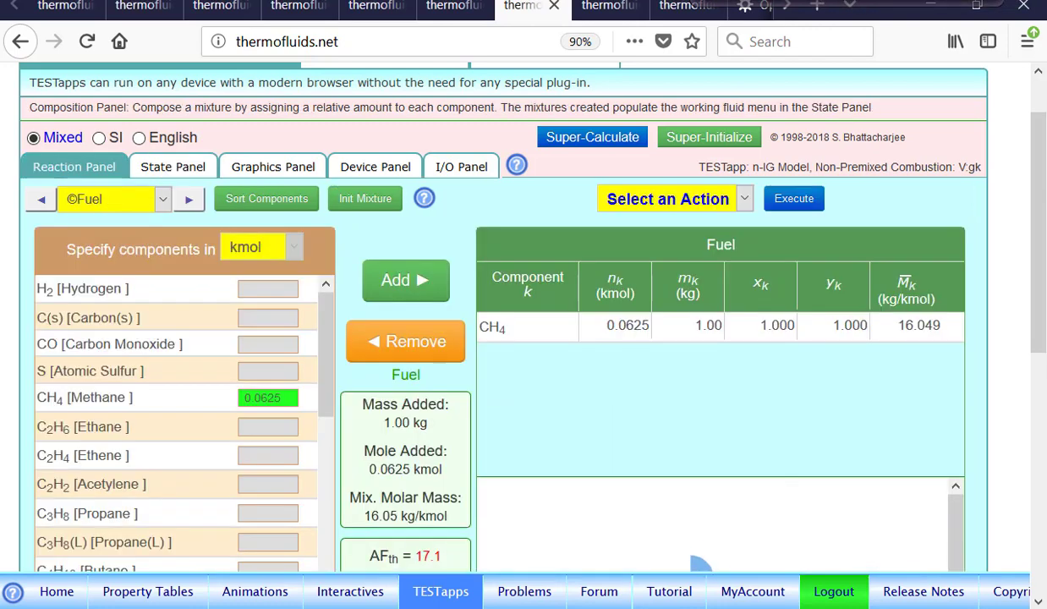
click(711, 145)
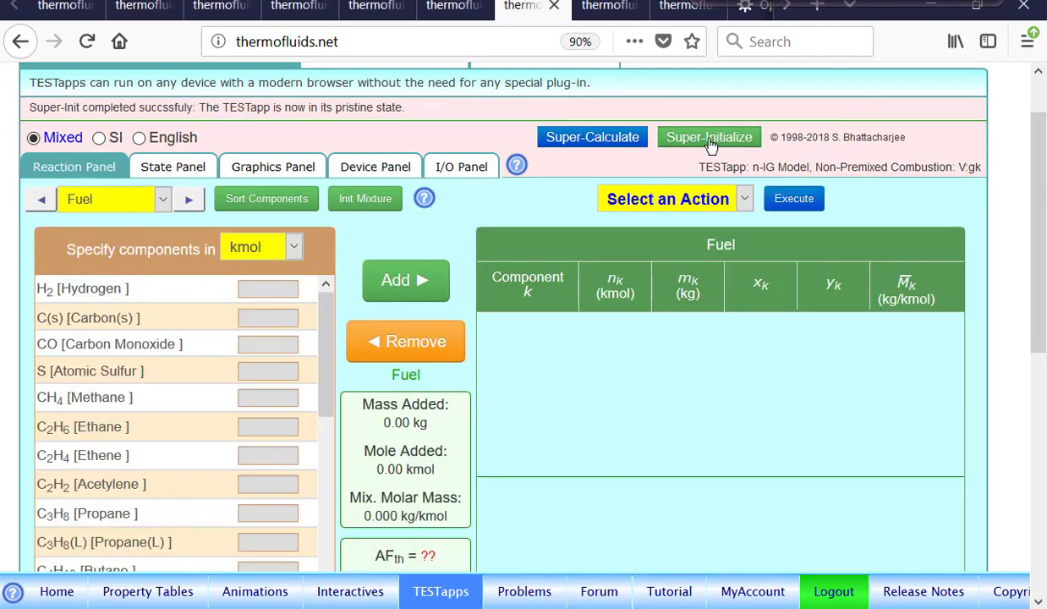
click(158, 396)
text(1)
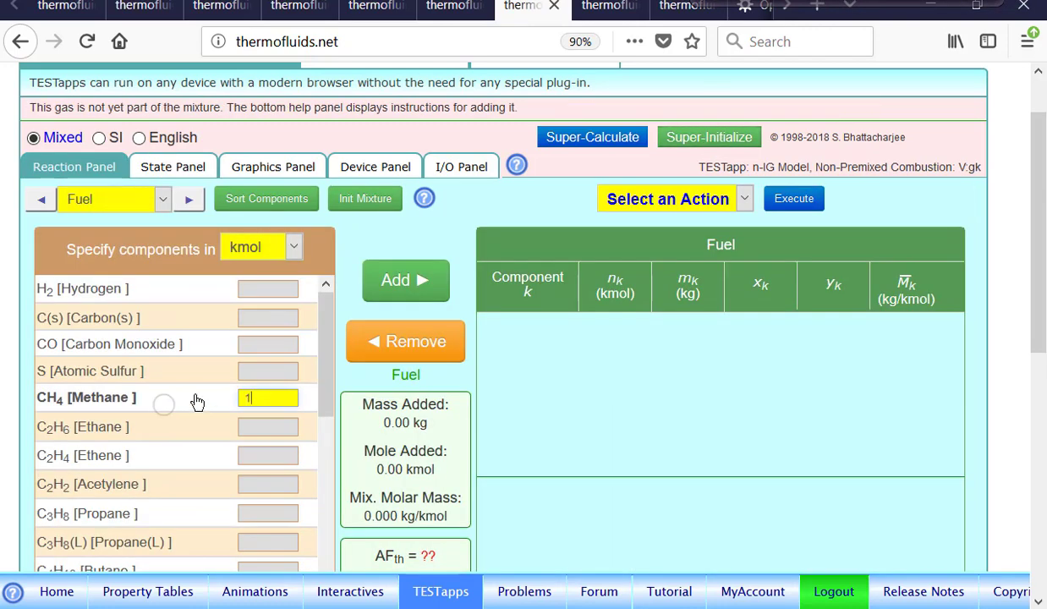
click(422, 283)
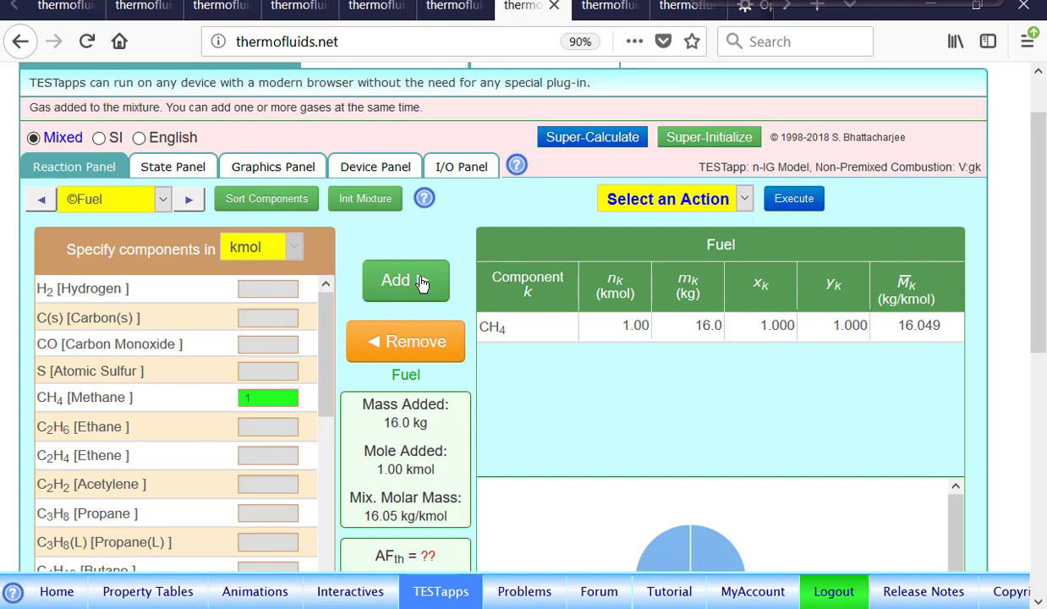
Compose the oxidizer from 1 kmol of oxygen (O2) and 1 kmol of nitrogen (N2)
click(190, 200)
click(167, 284)
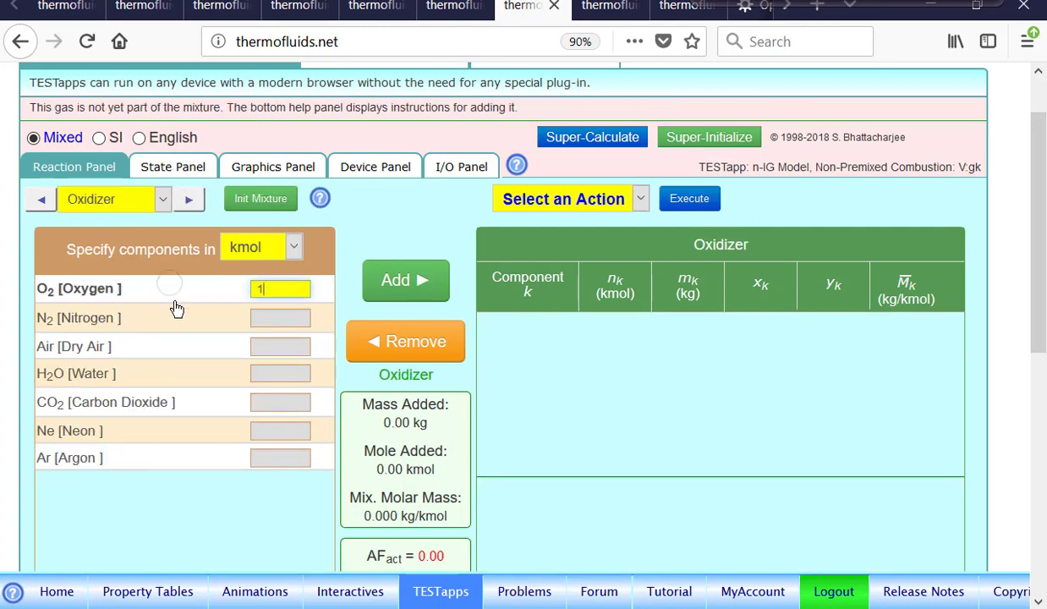
click(425, 283)
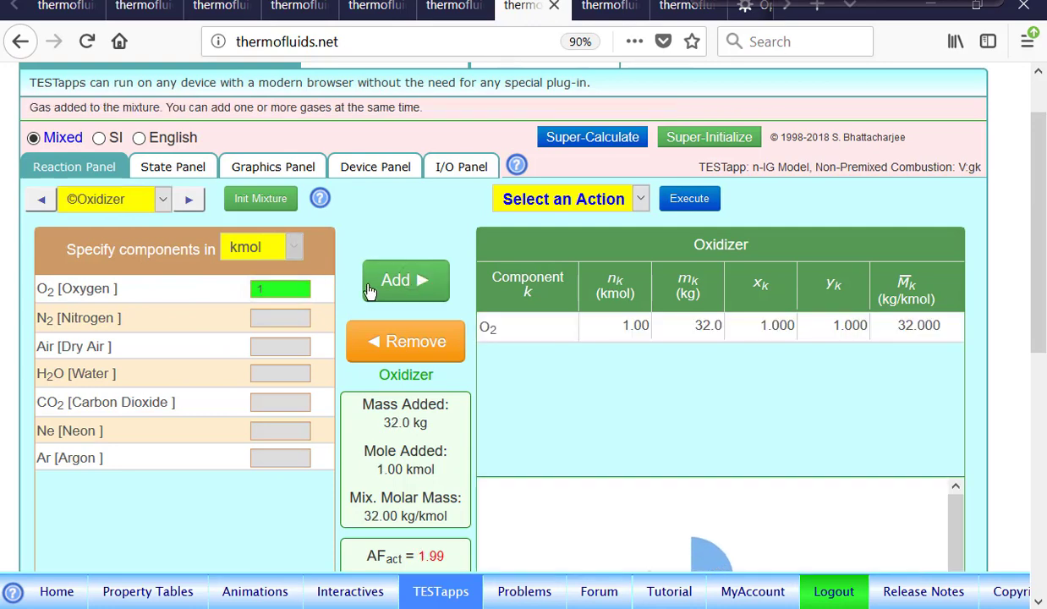
click(305, 315)
click(415, 286)
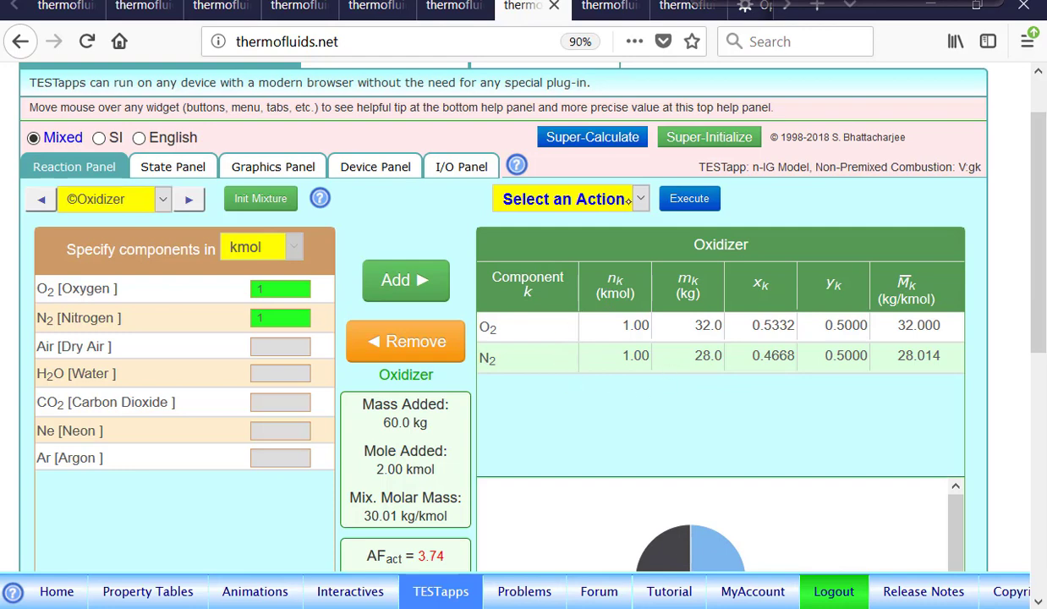
Balance the reaction as theoretical combustion with the user-defined oxidizer and review the balanced equation
click(609, 196)
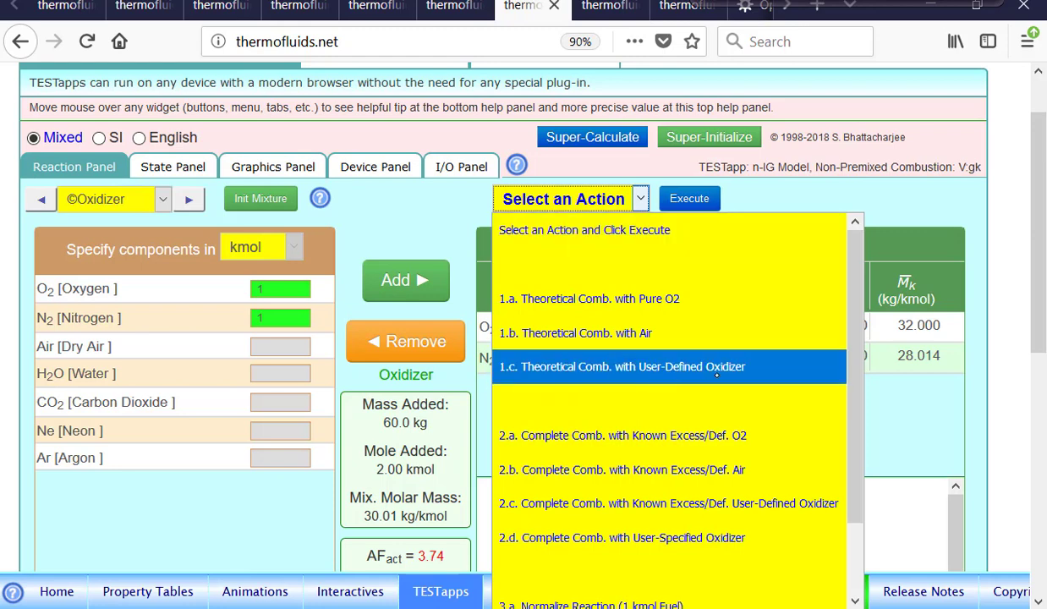
click(701, 356)
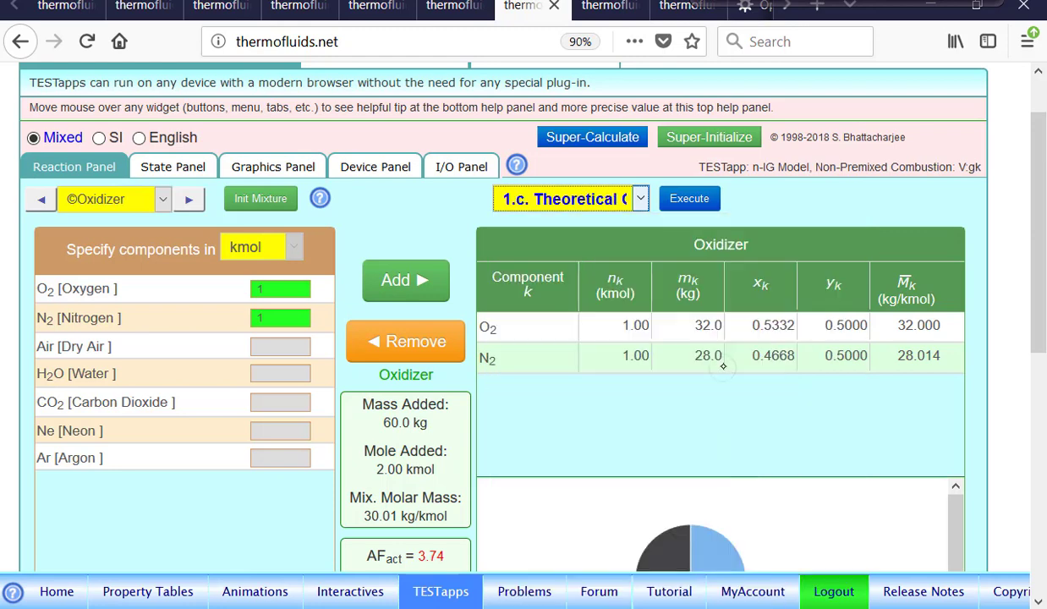
click(690, 203)
scroll(690, 213, down, 3)
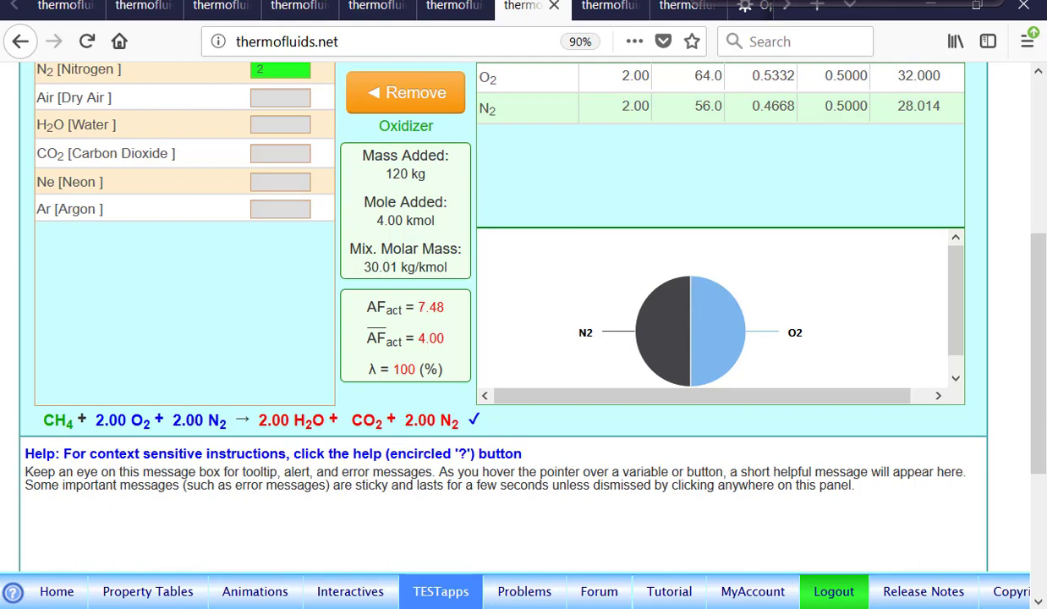
scroll(543, 535, up, 3)
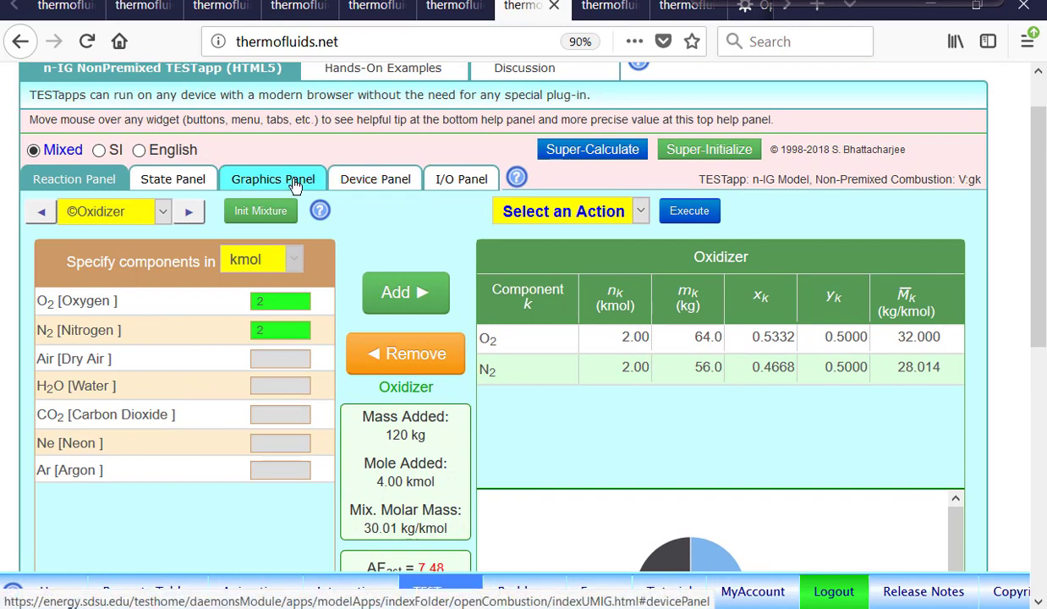
Look through State-1, State-2, State-3 and the Device-1 setup, and return to the oxidizer composition of the reaction
click(174, 179)
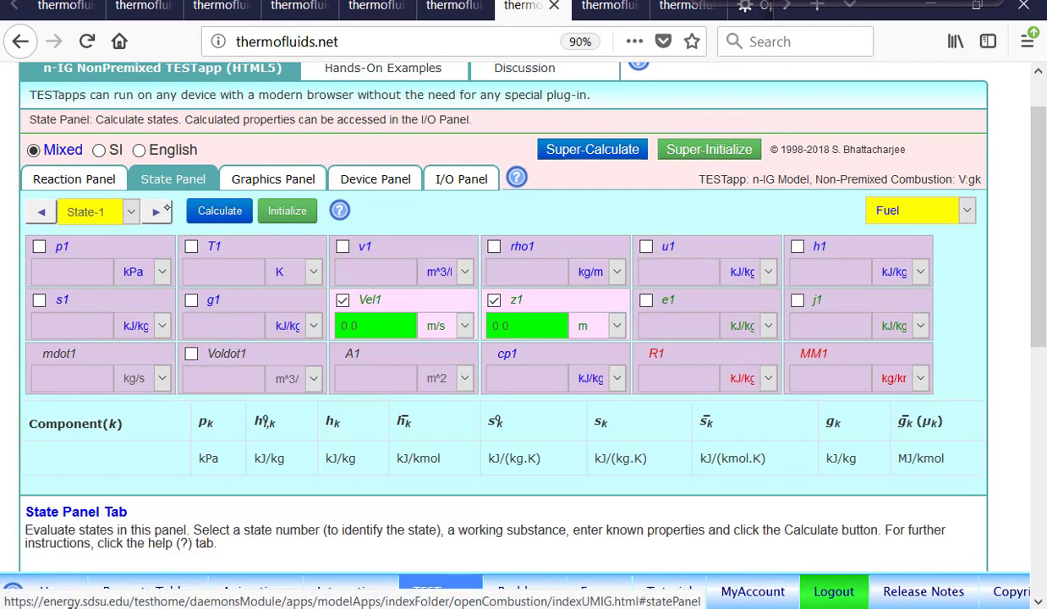
click(165, 212)
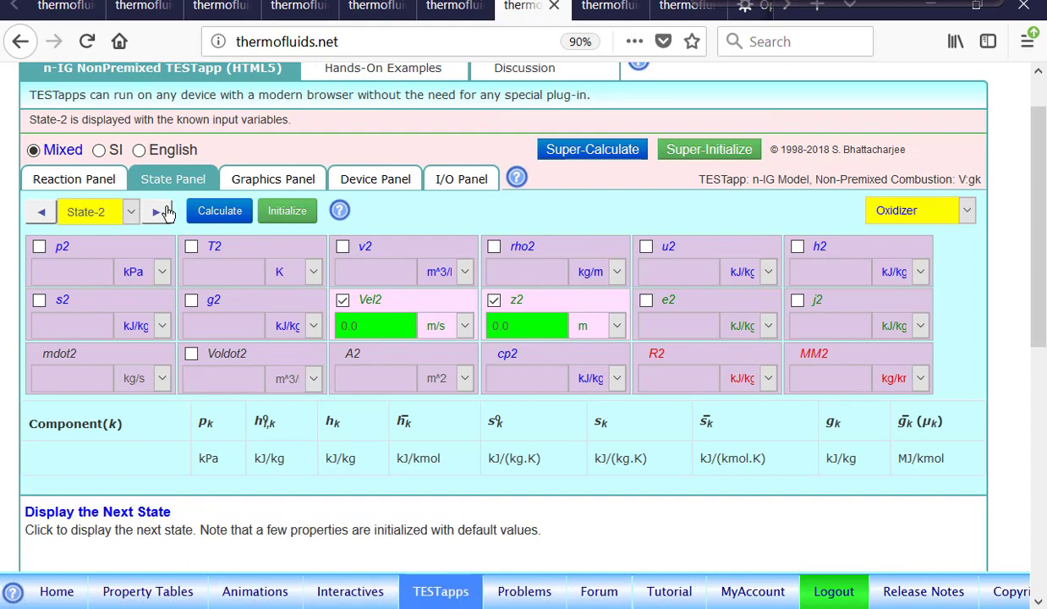
click(166, 212)
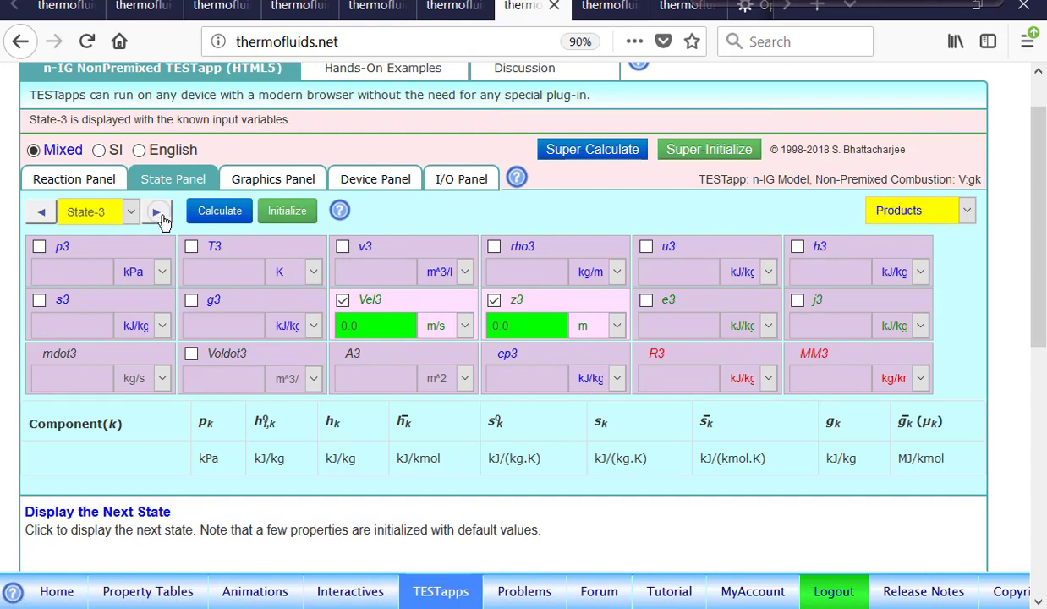
click(381, 178)
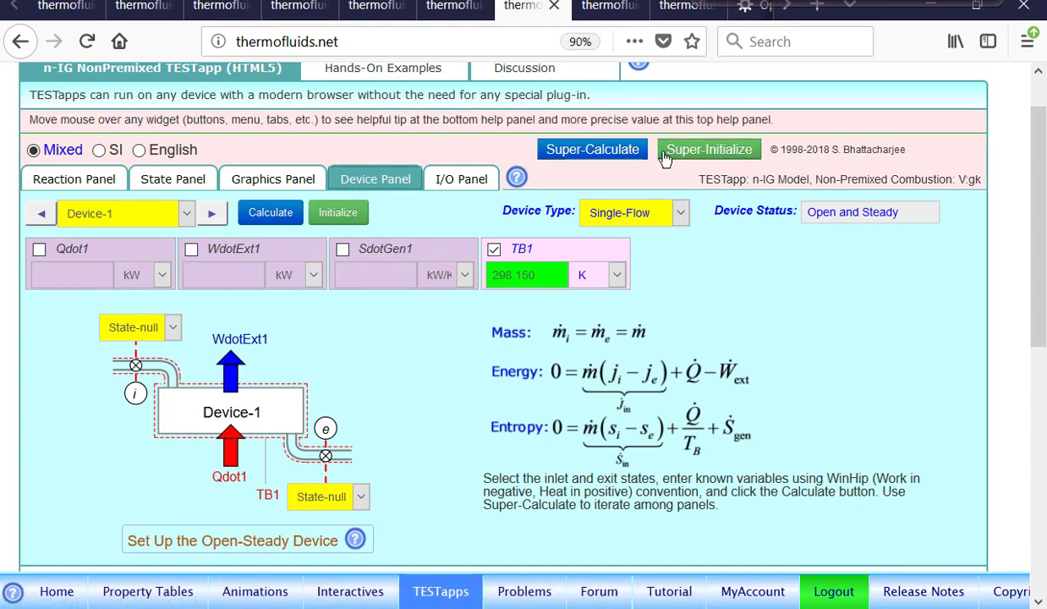
click(75, 180)
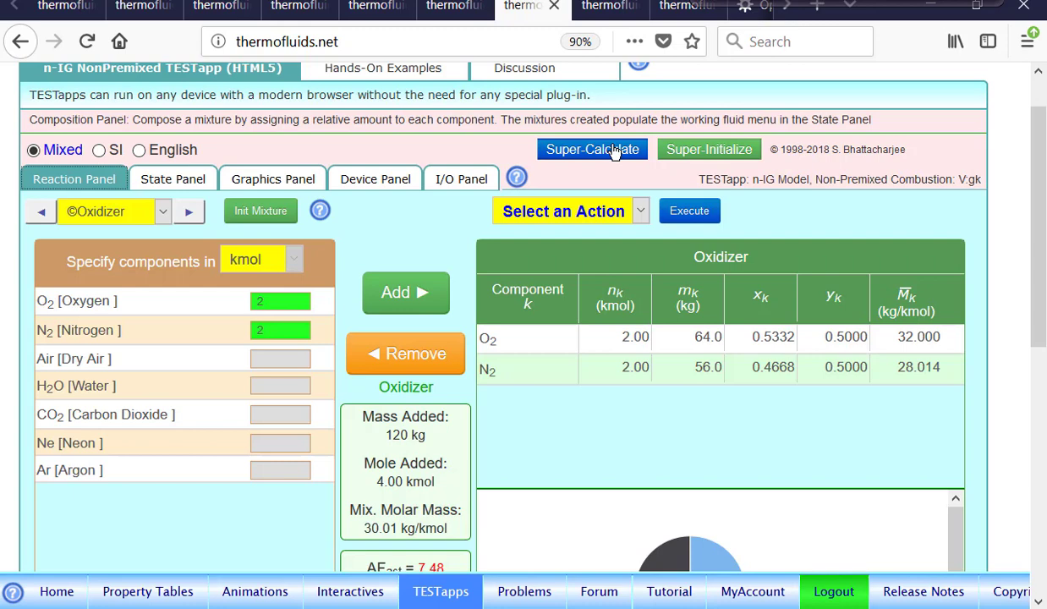
drag(1038, 276, 1040, 242)
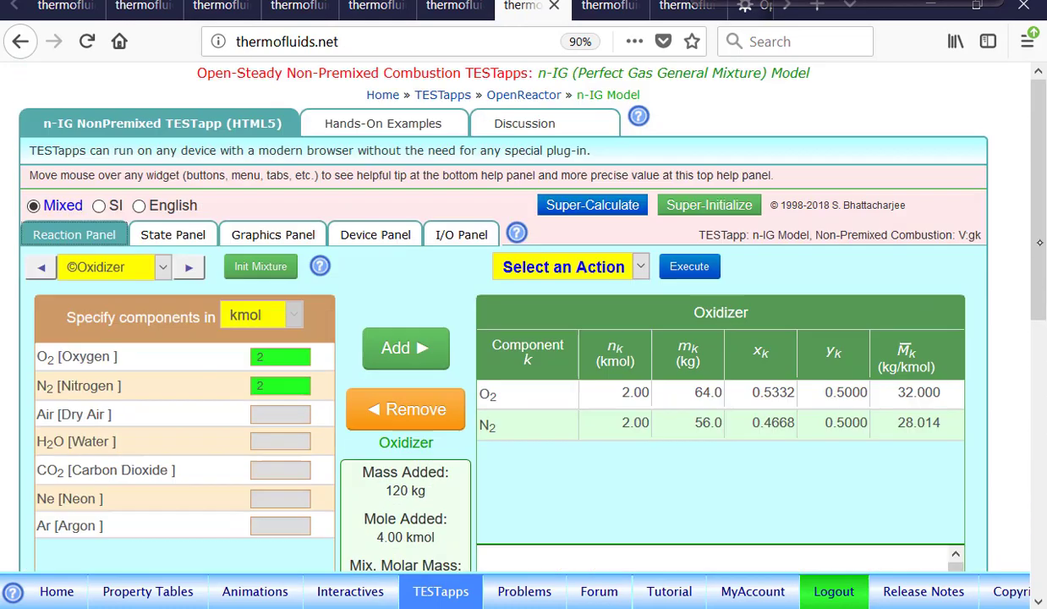
key(alt+Tab)
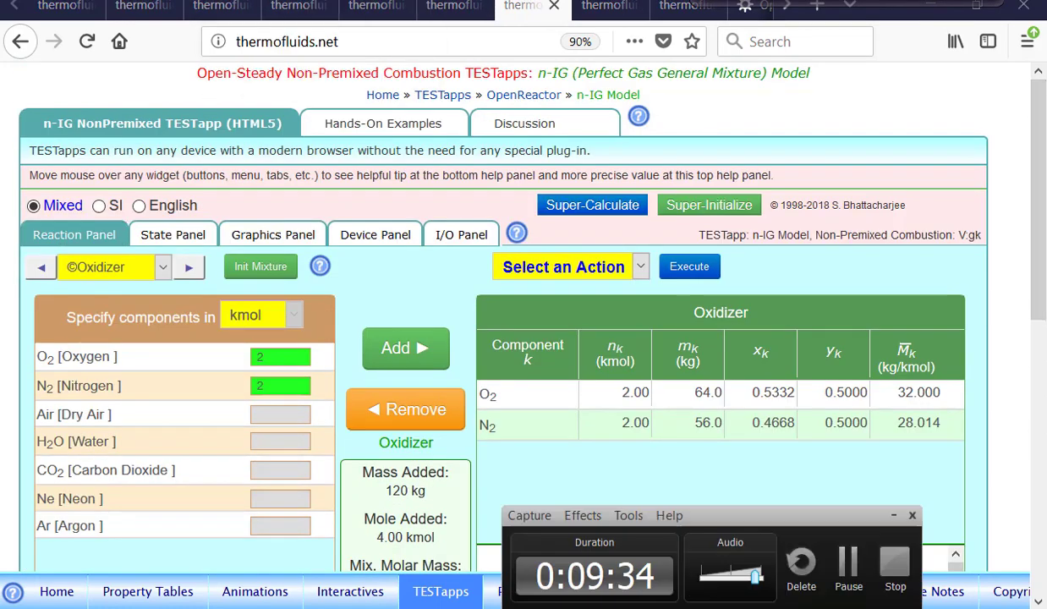